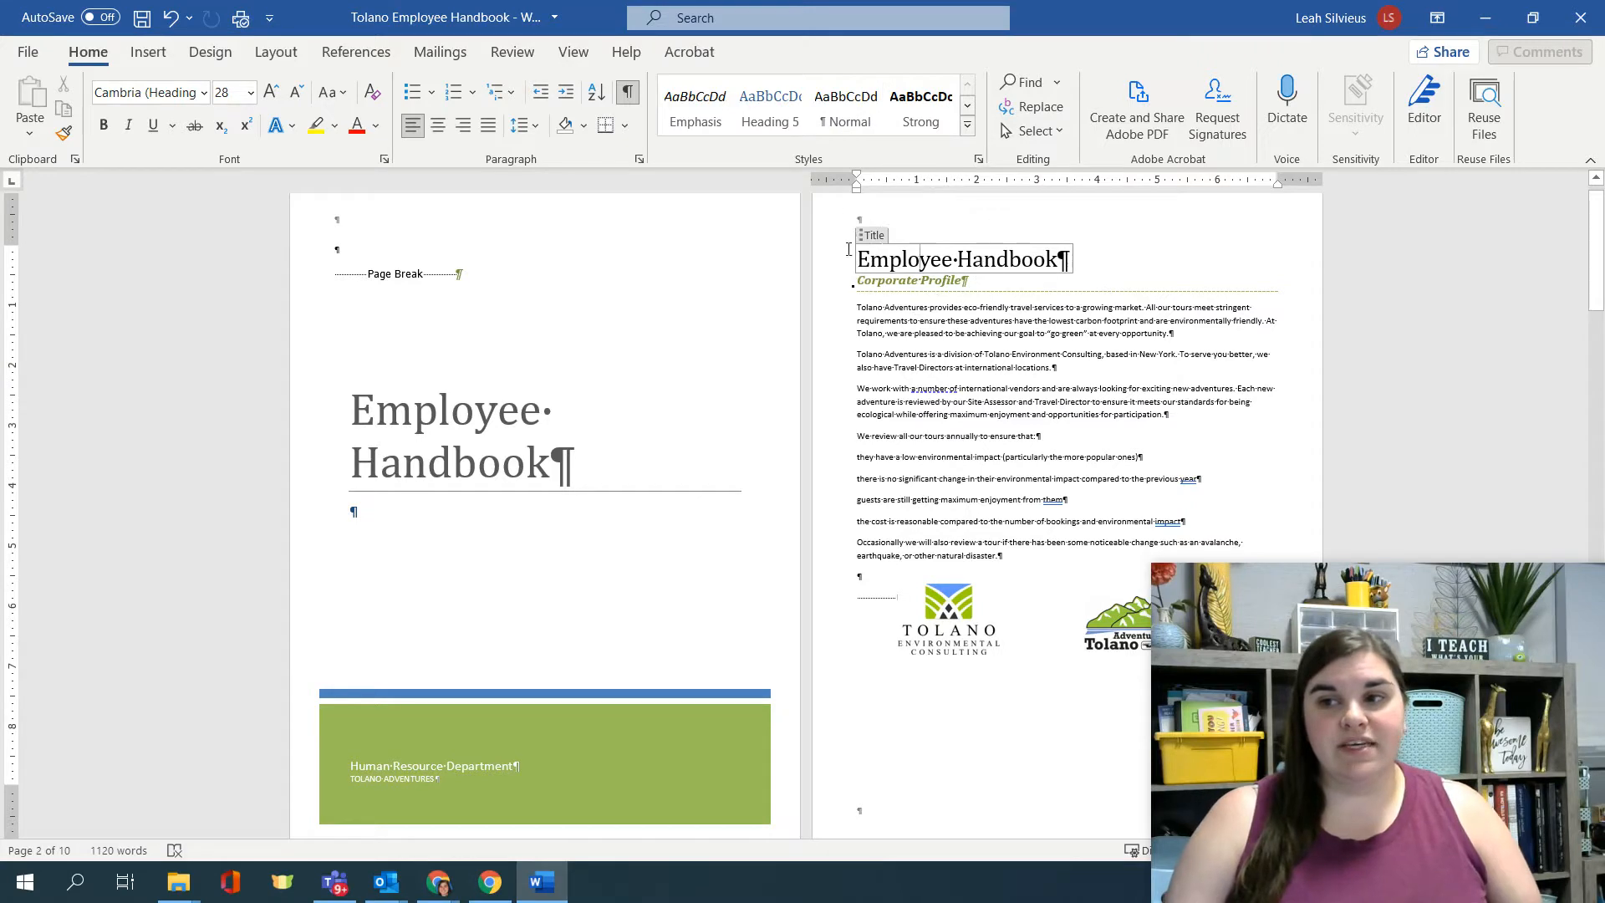
- Delete the "Employee Handbook" title paragraph above the Corporate Profile heading on page 2
left_click(872, 238)
key("Delete")
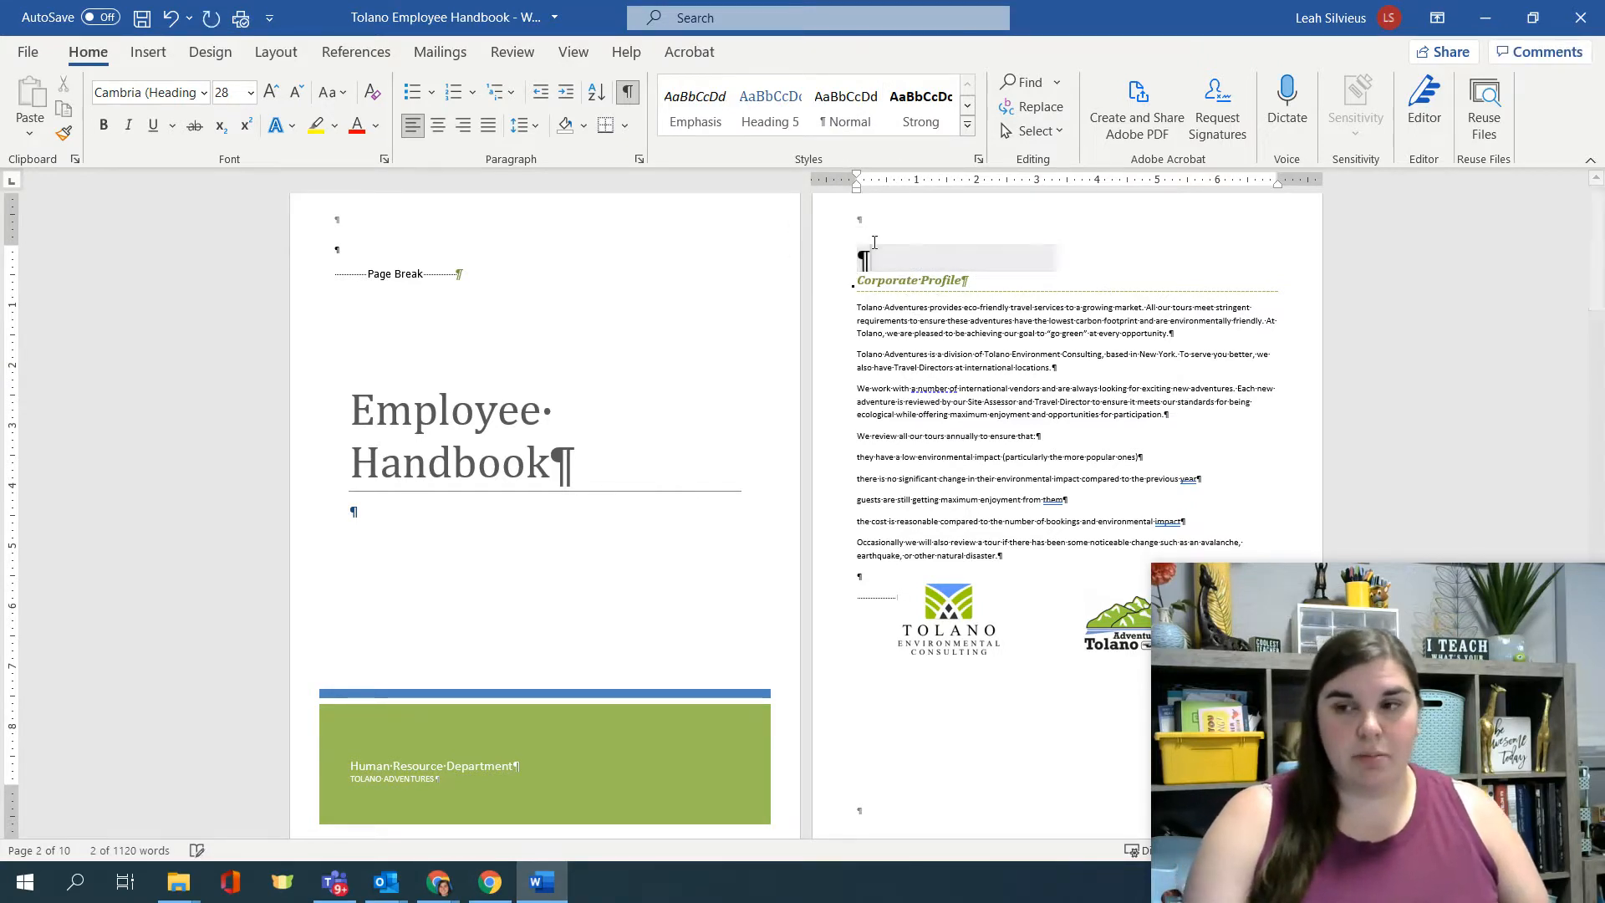
key("Delete")
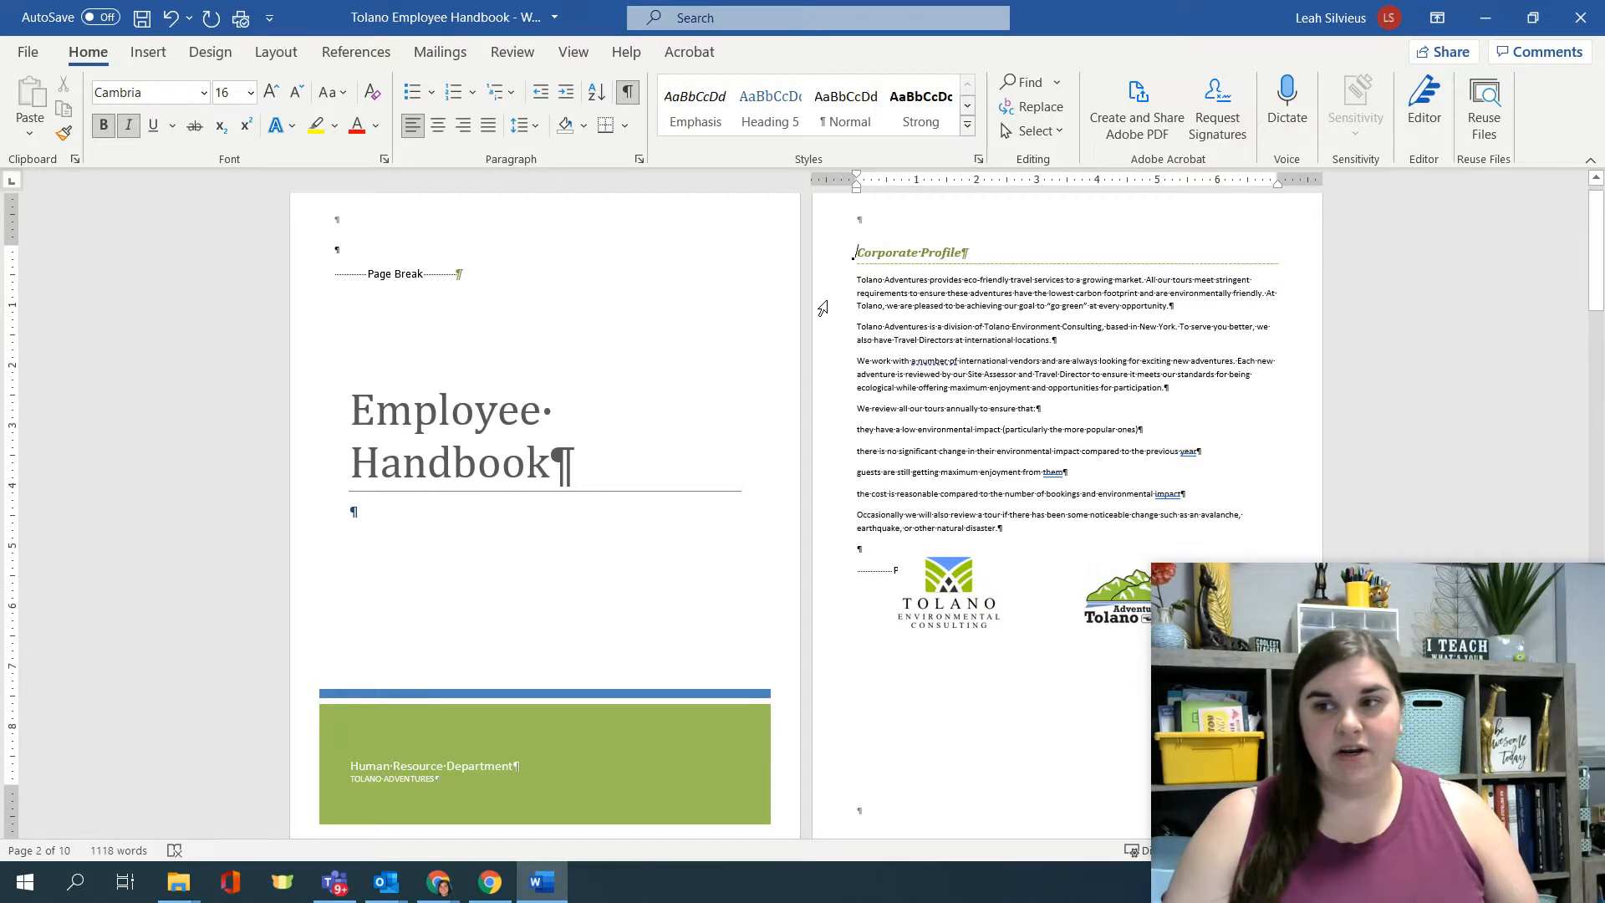
- Insert a page break before the Corporate Profile heading and place the cursor at the start of the new blank page
left_click(869, 248)
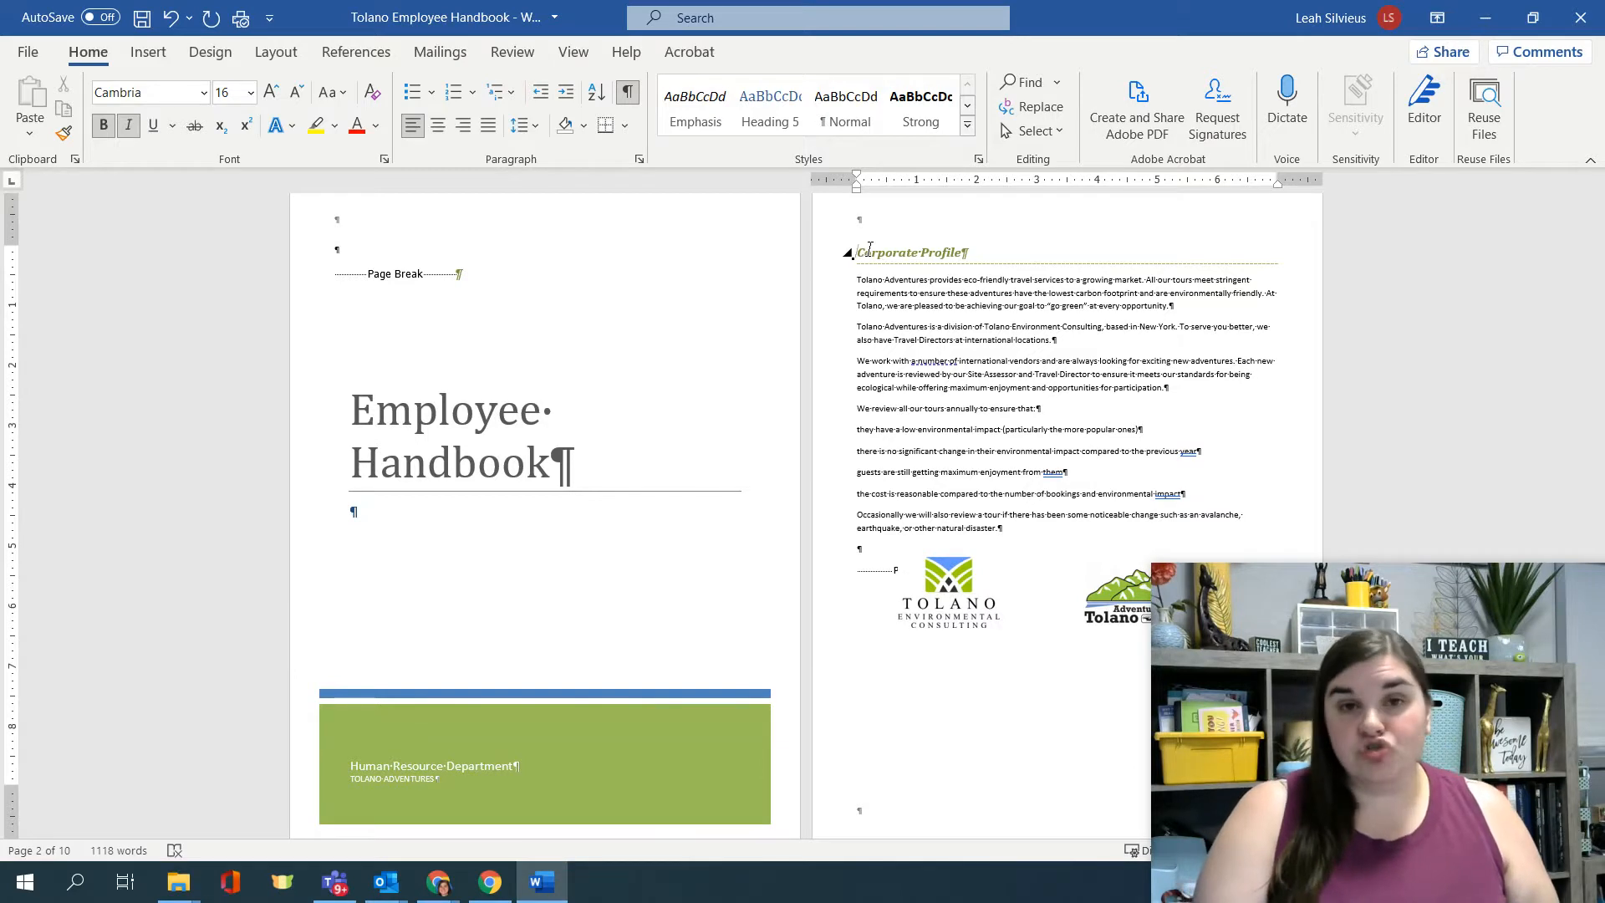
key("ctrl+Return")
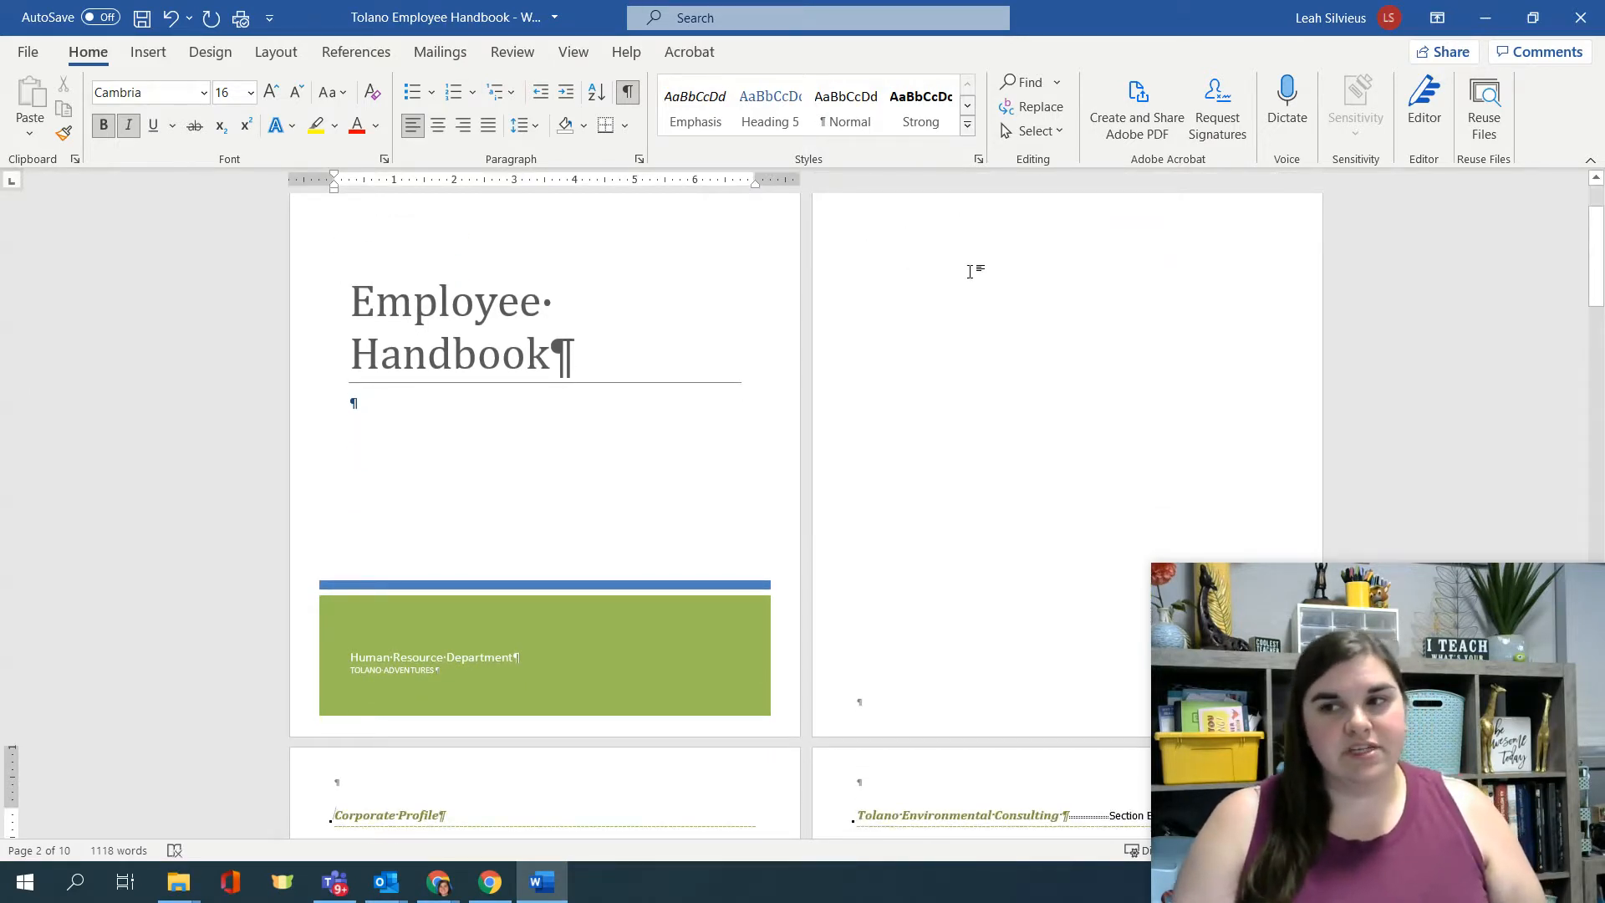
scroll(971, 270, "up", 2)
left_click(857, 267)
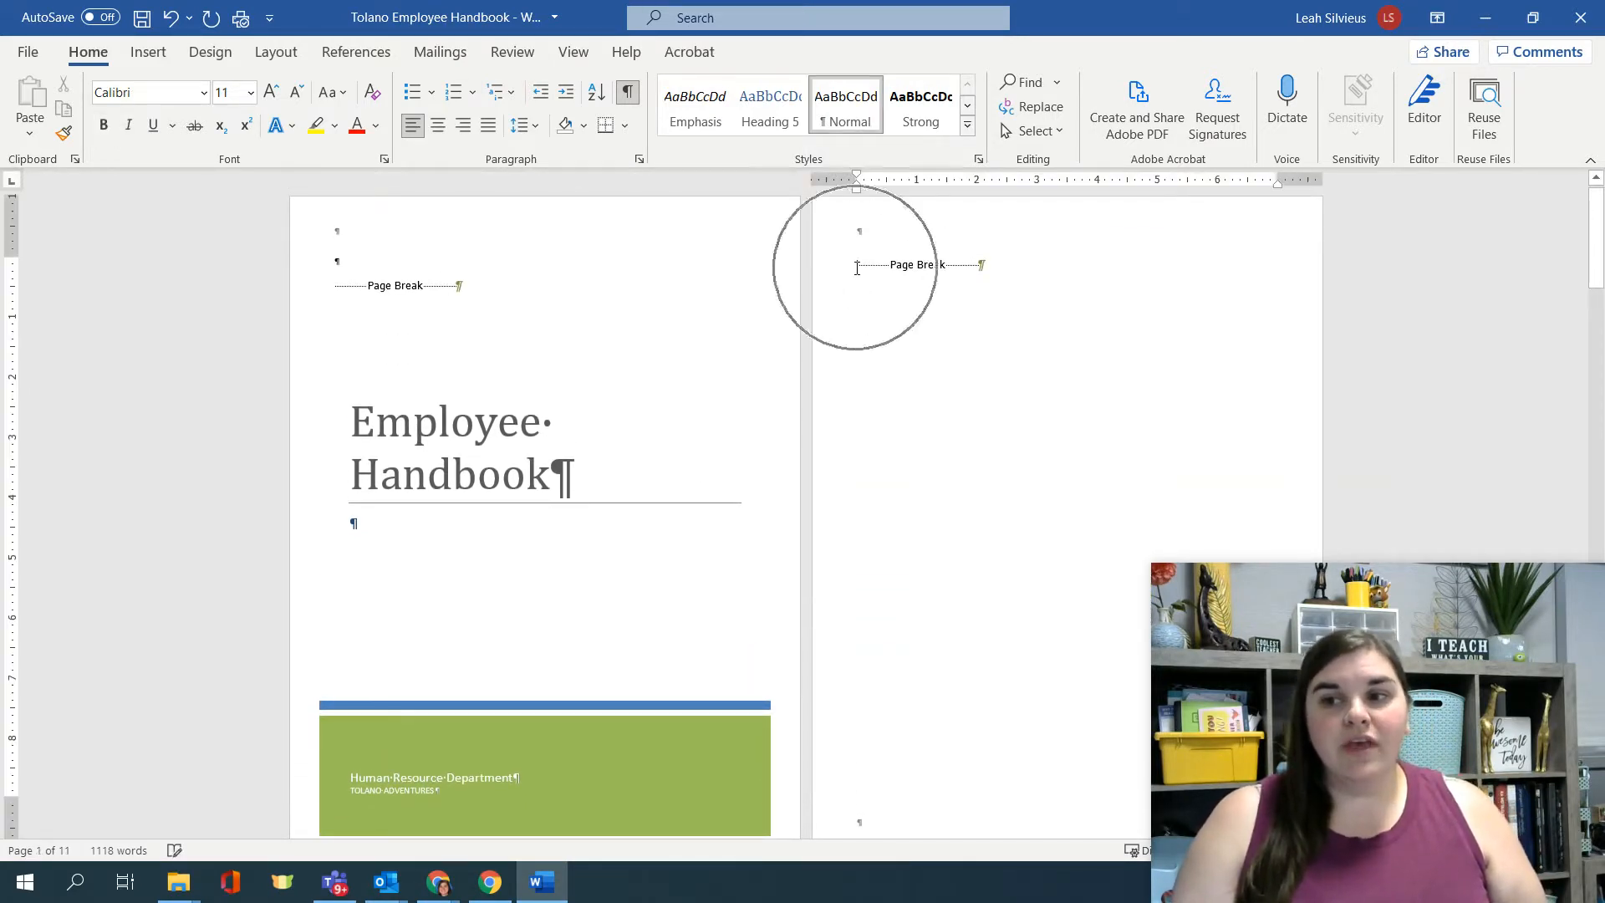
left_click(856, 267)
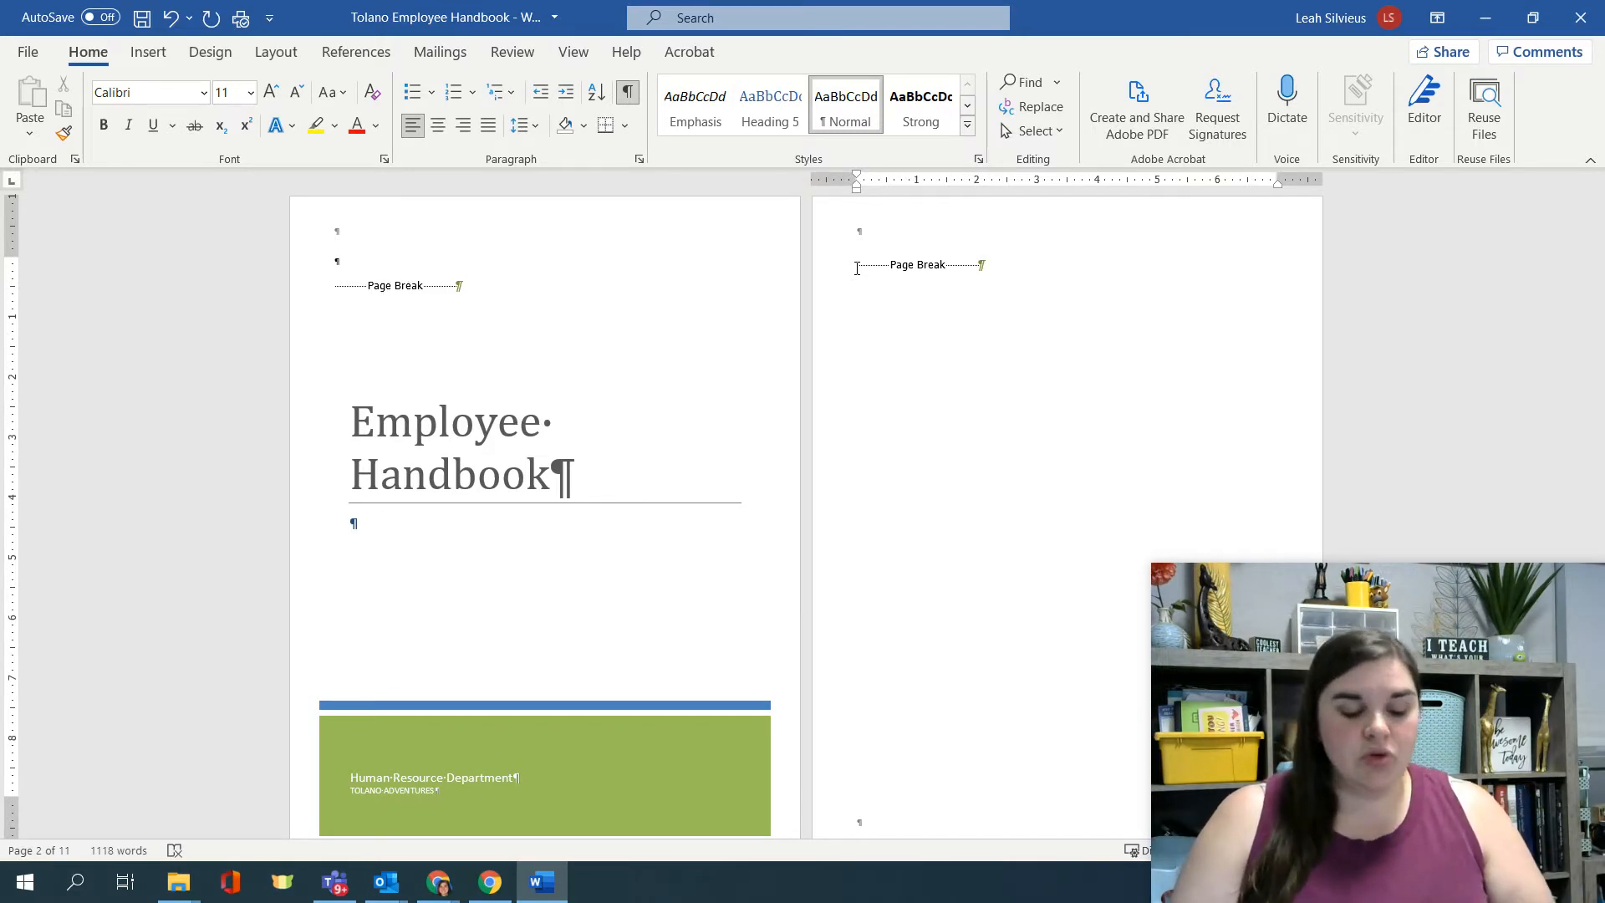
- Display the document's heading outline in the Navigation pane and review its levels
key("ctrl+f")
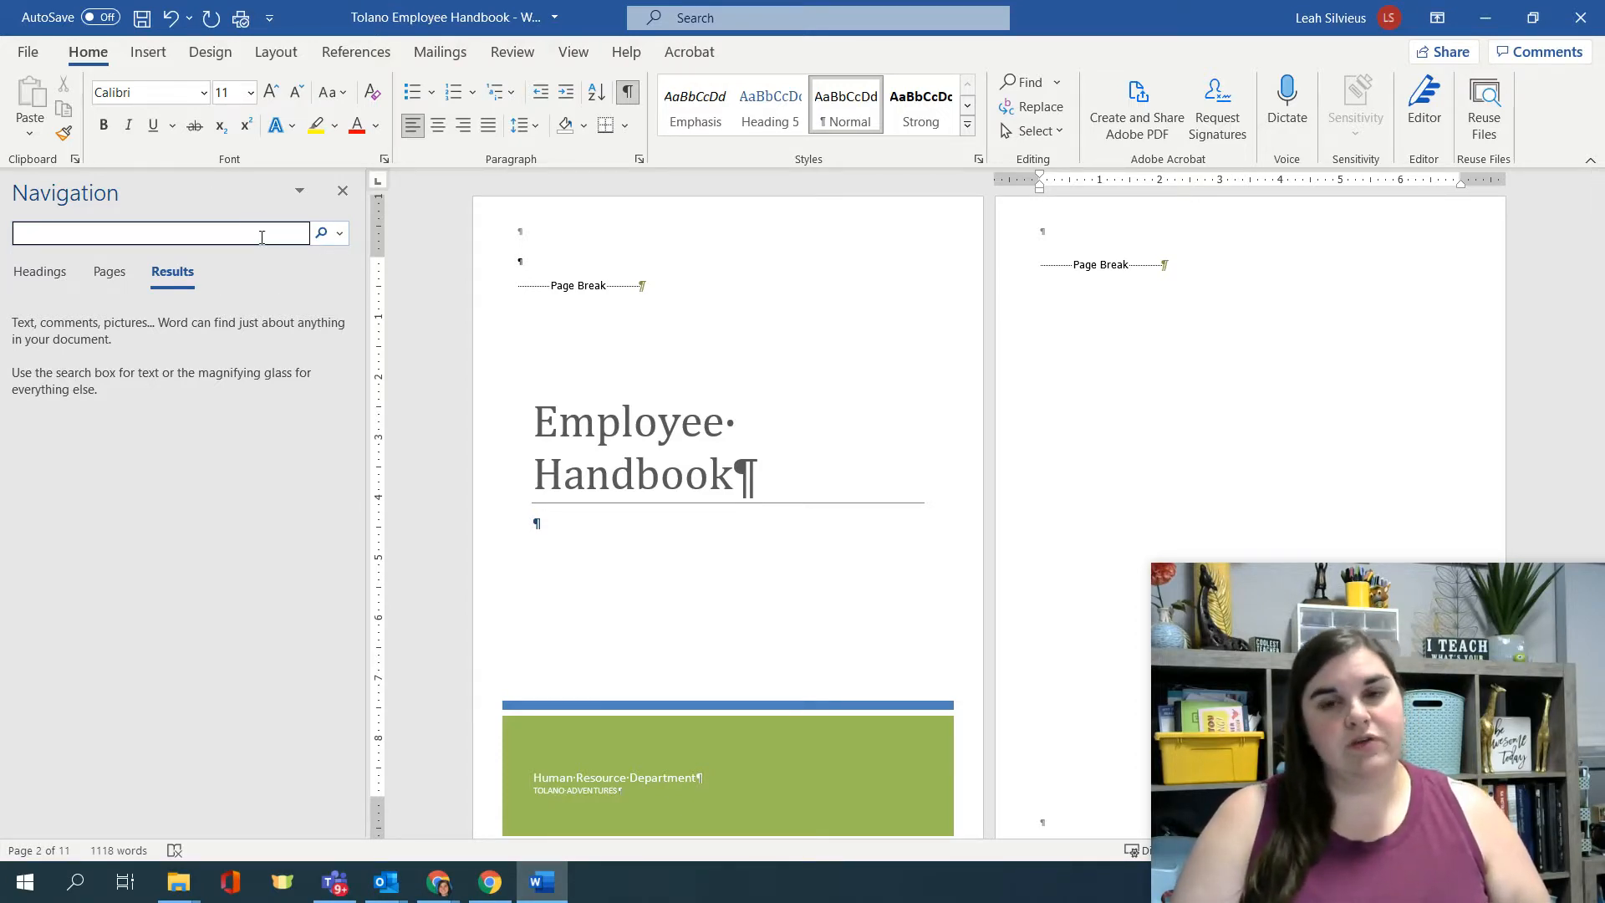
left_click(106, 273)
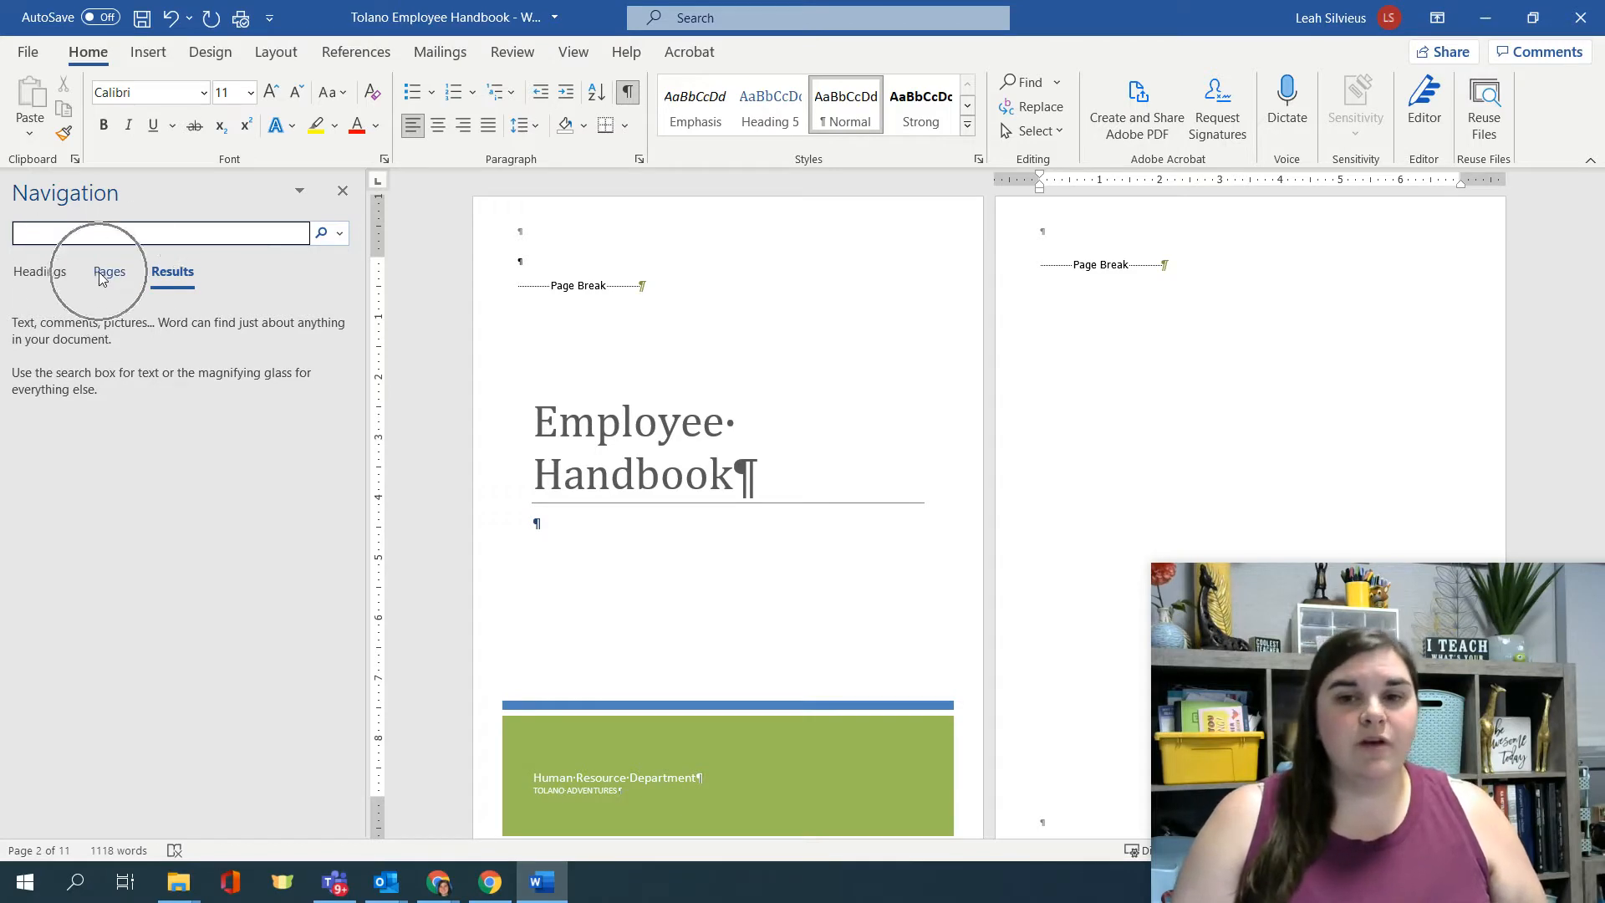
left_click(64, 272)
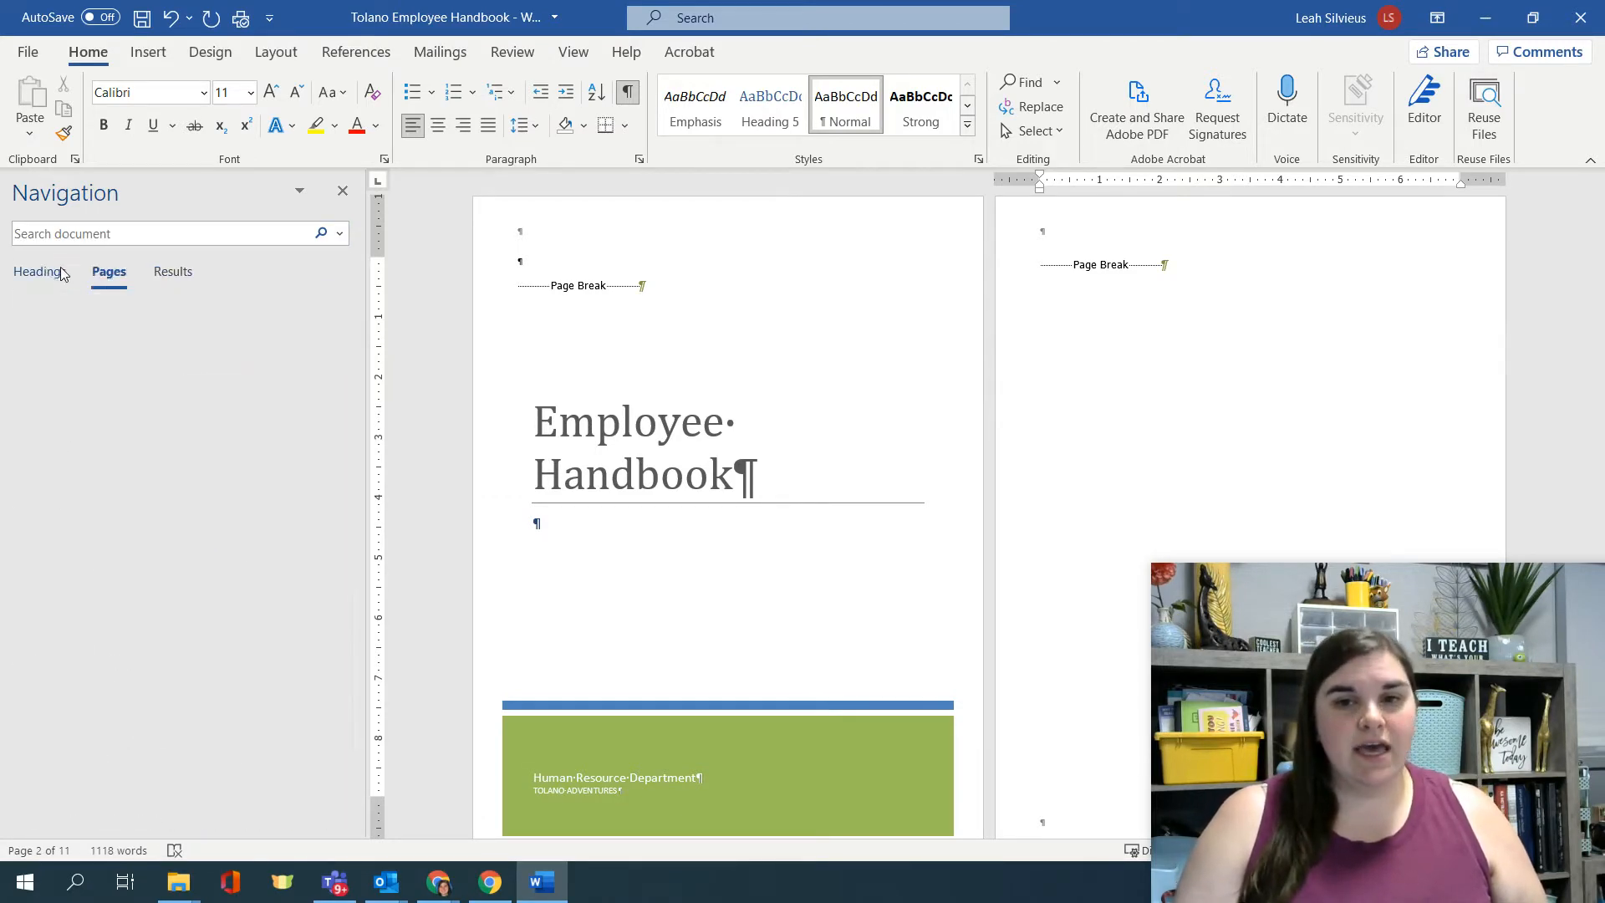
left_click(63, 273)
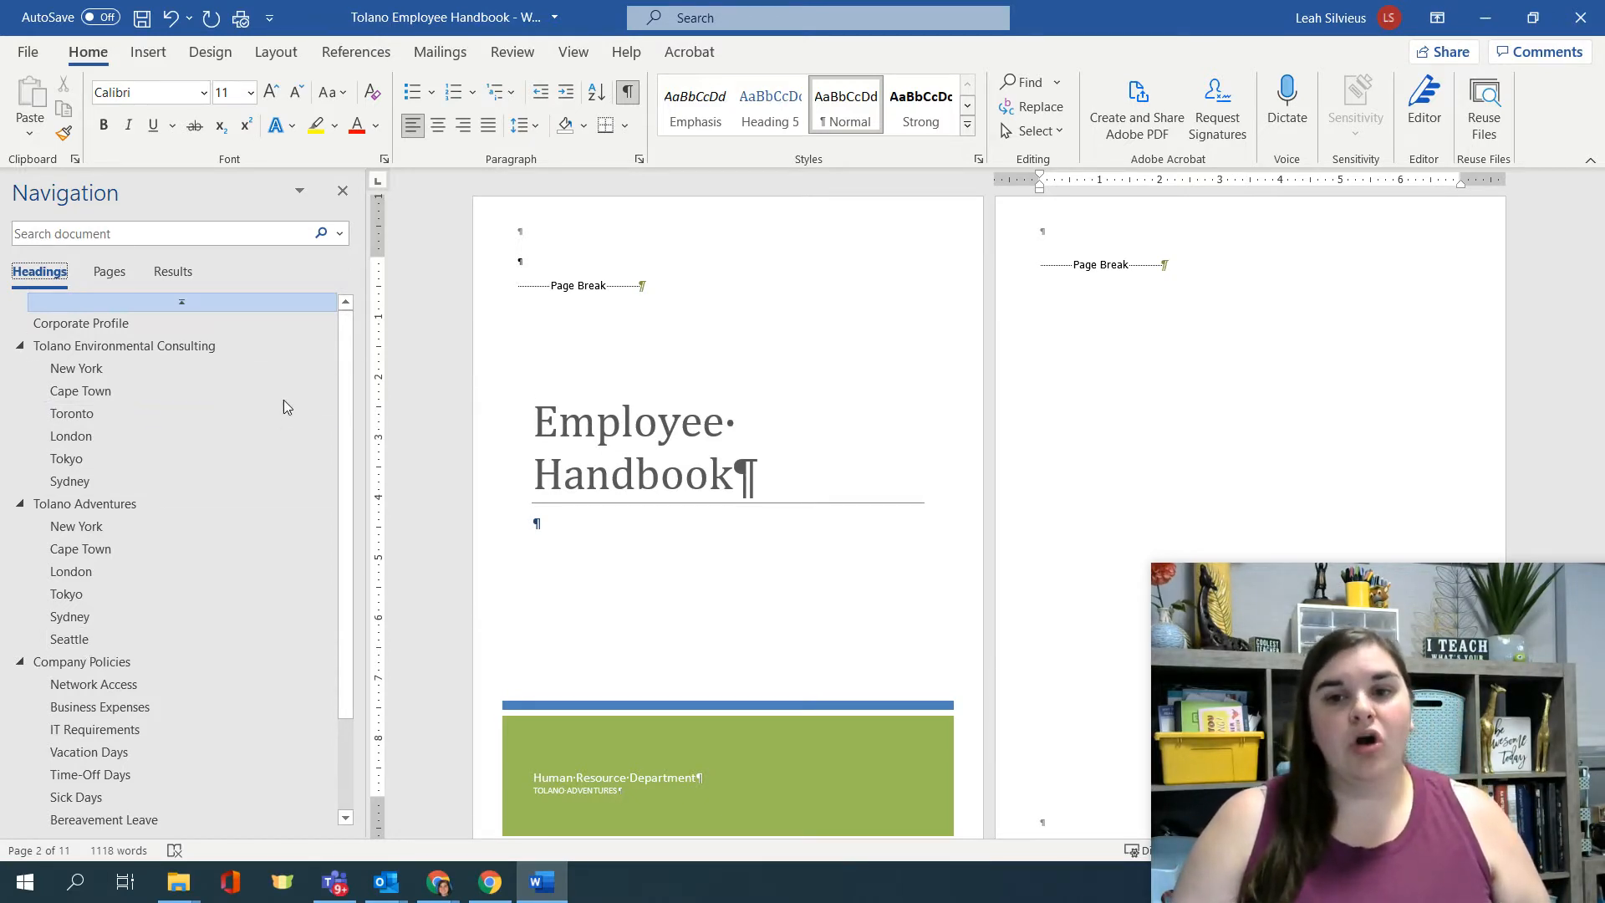
left_click(134, 326)
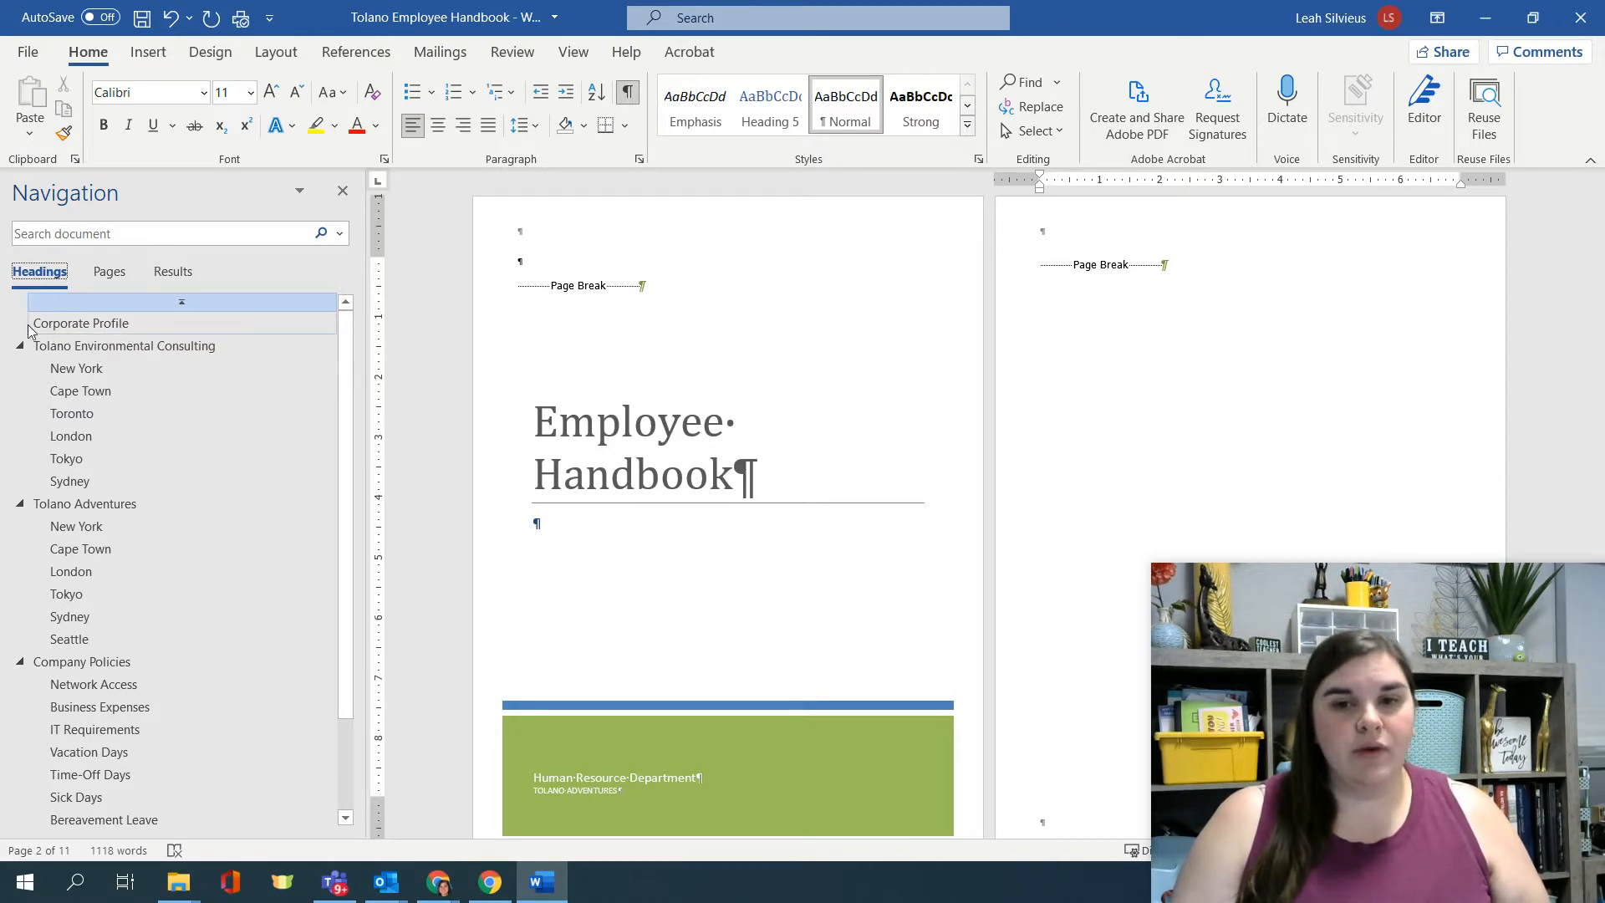
left_click(50, 368)
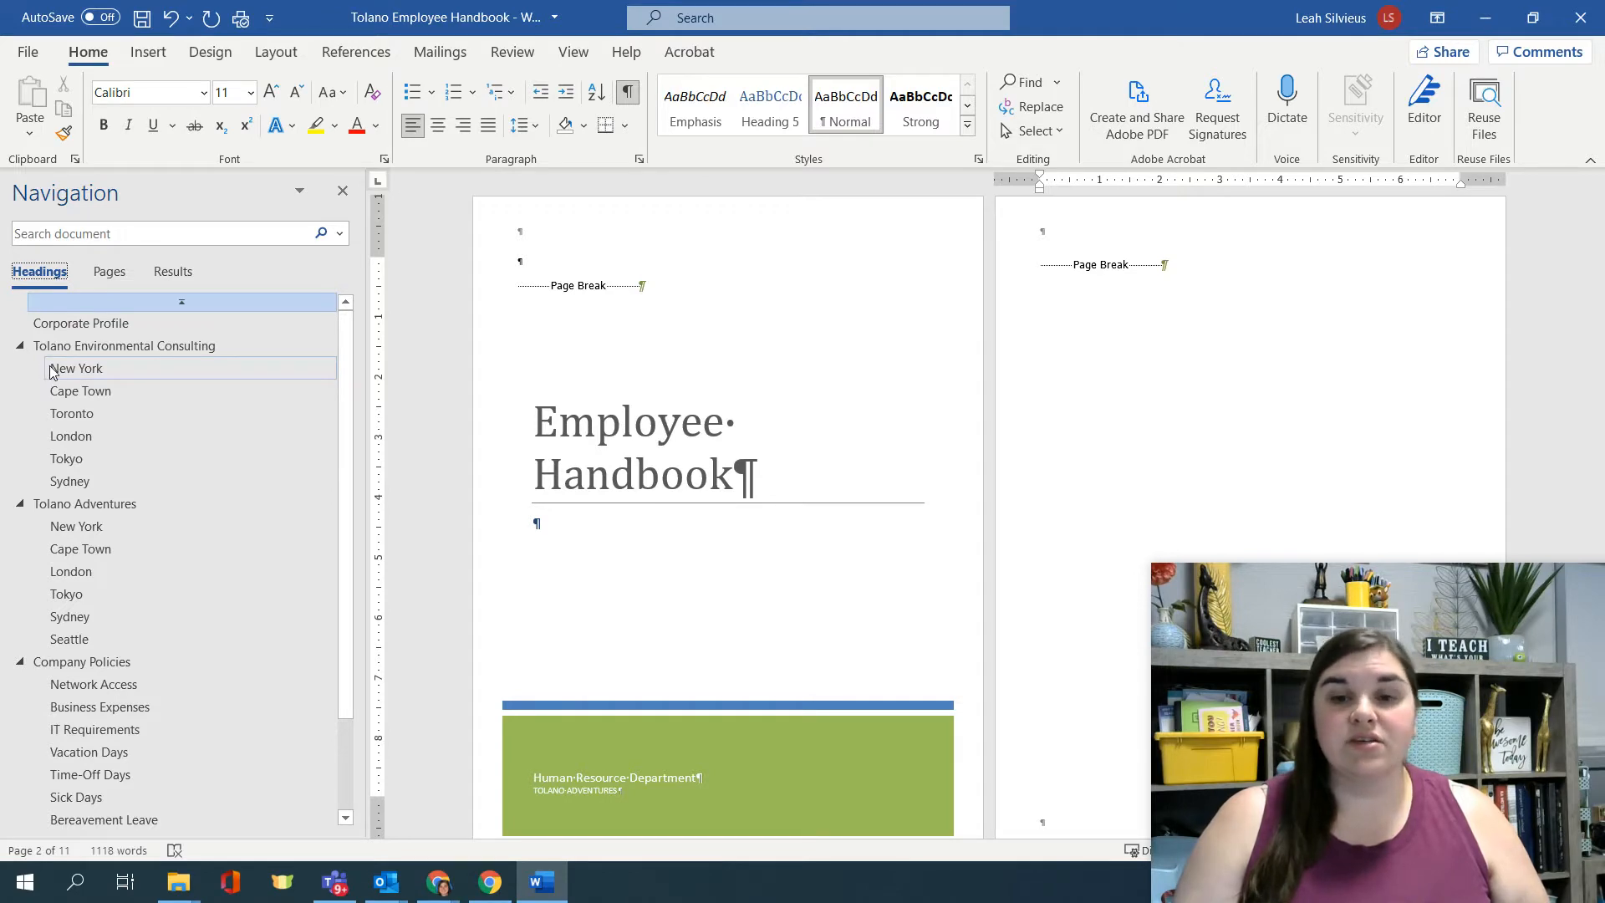
left_click(56, 347)
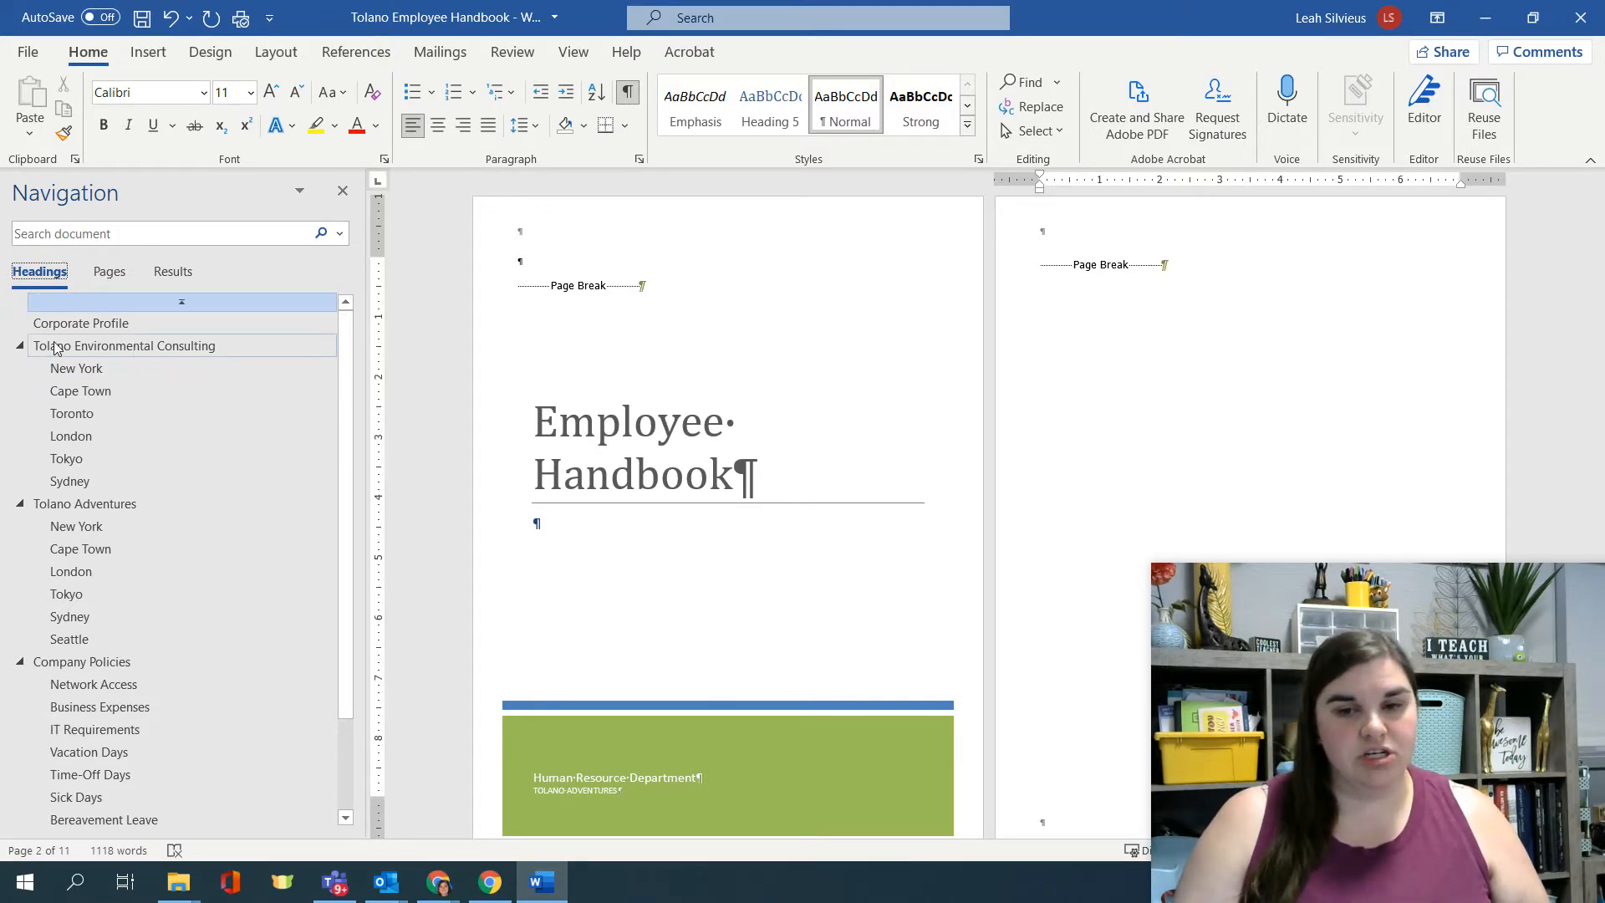
- Jump to the Tolano Adventures section and to the Company Policies section through the heading outline
scroll(129, 564, "down", 2)
scroll(142, 576, "up", 2)
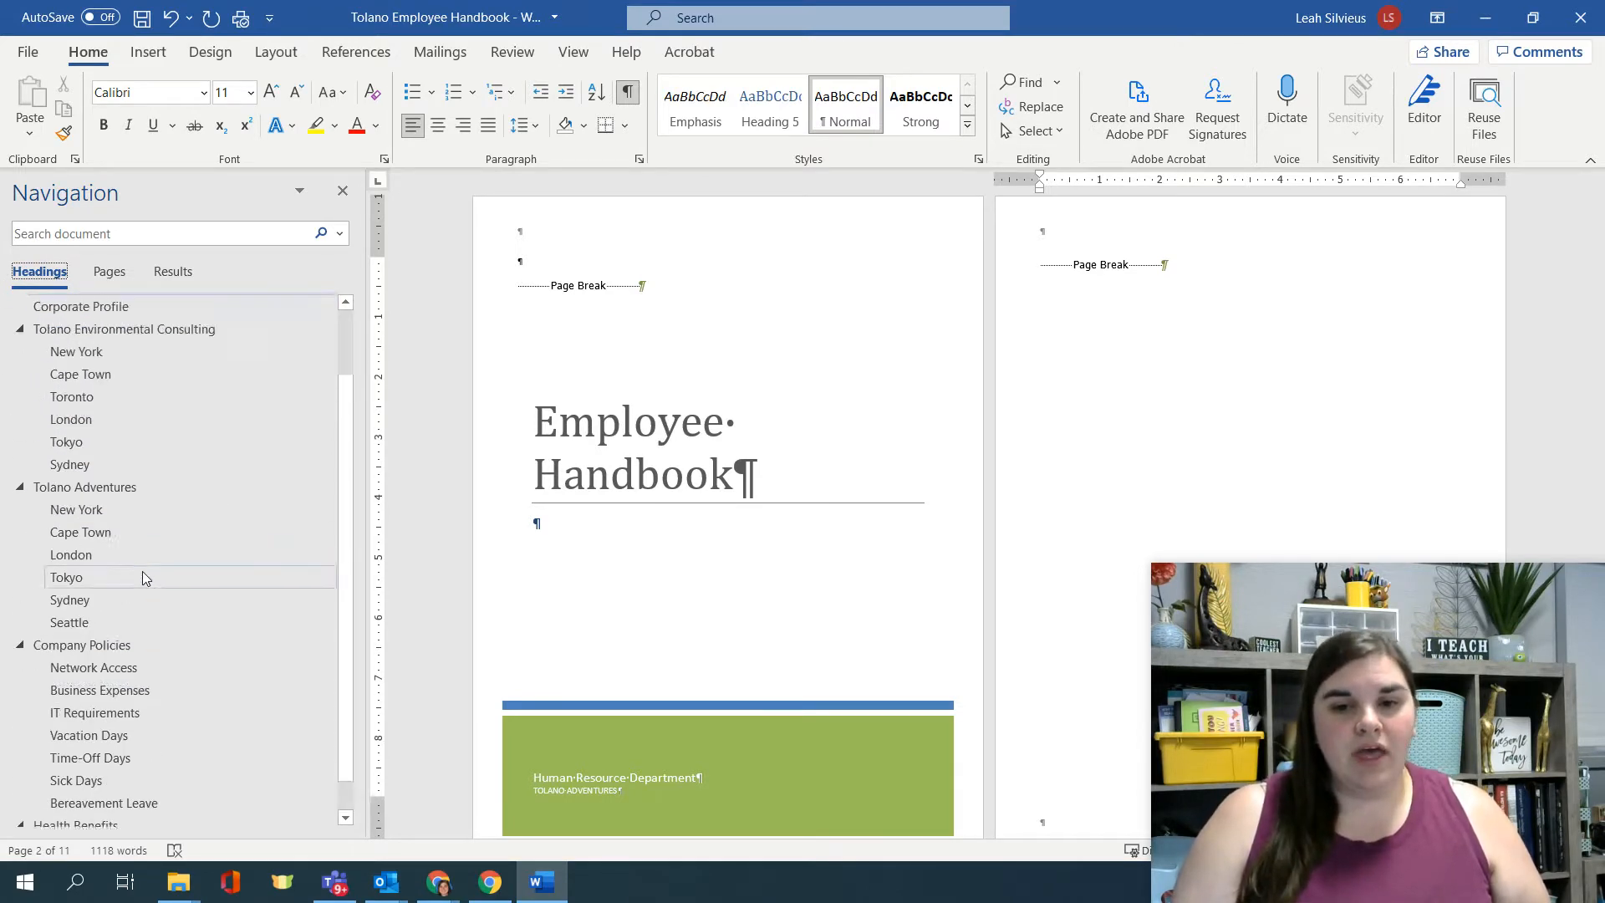
left_click(115, 511)
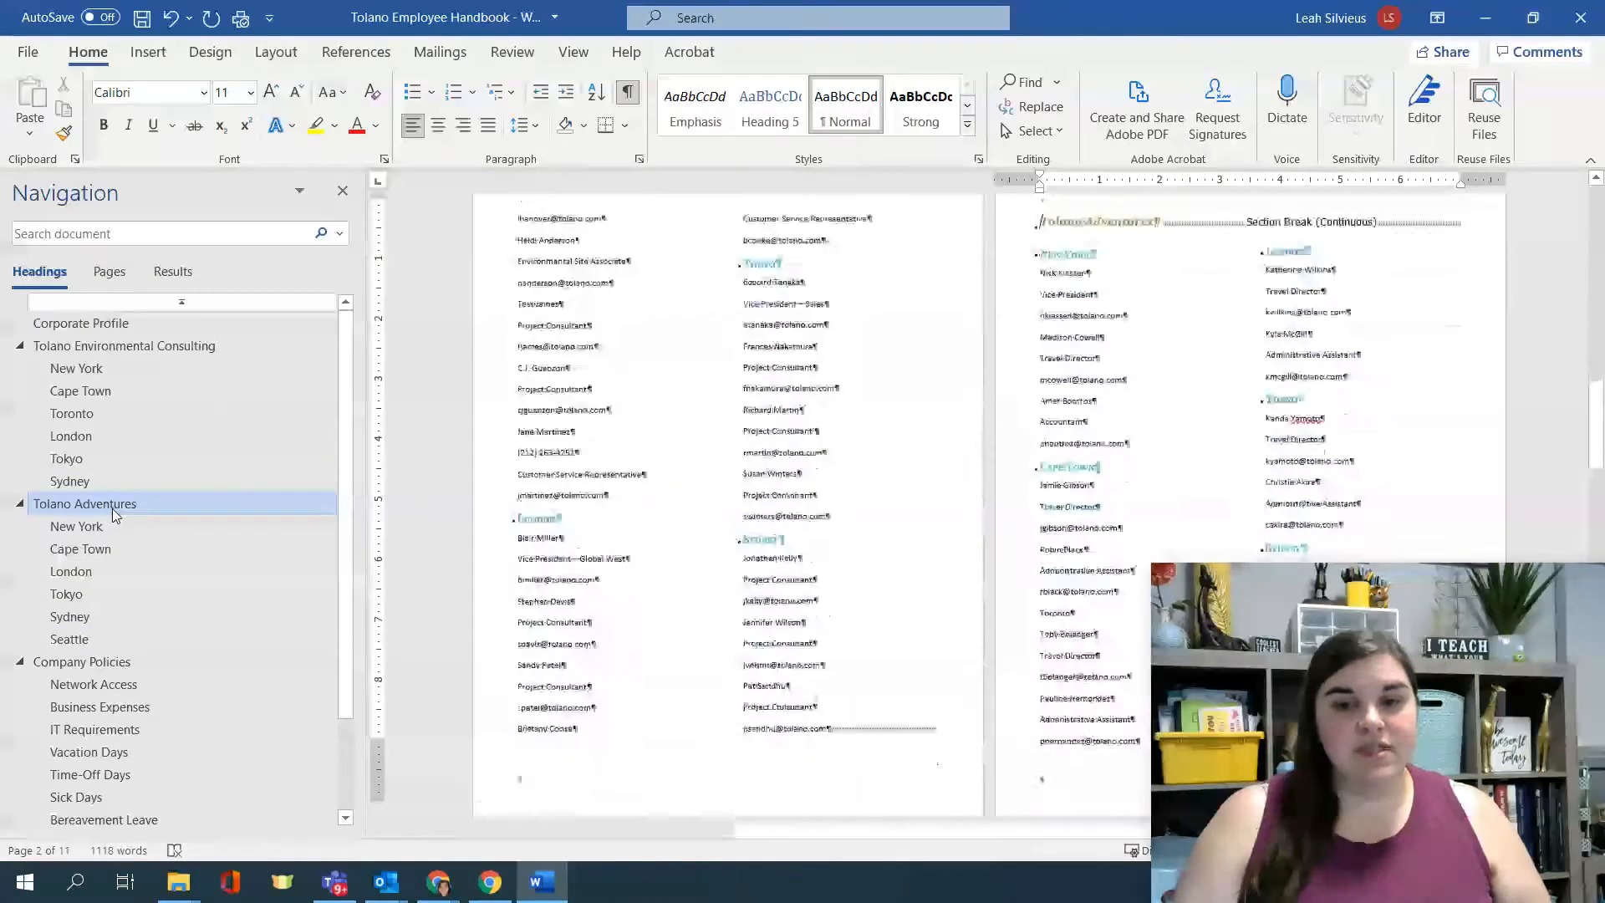
left_click(99, 660)
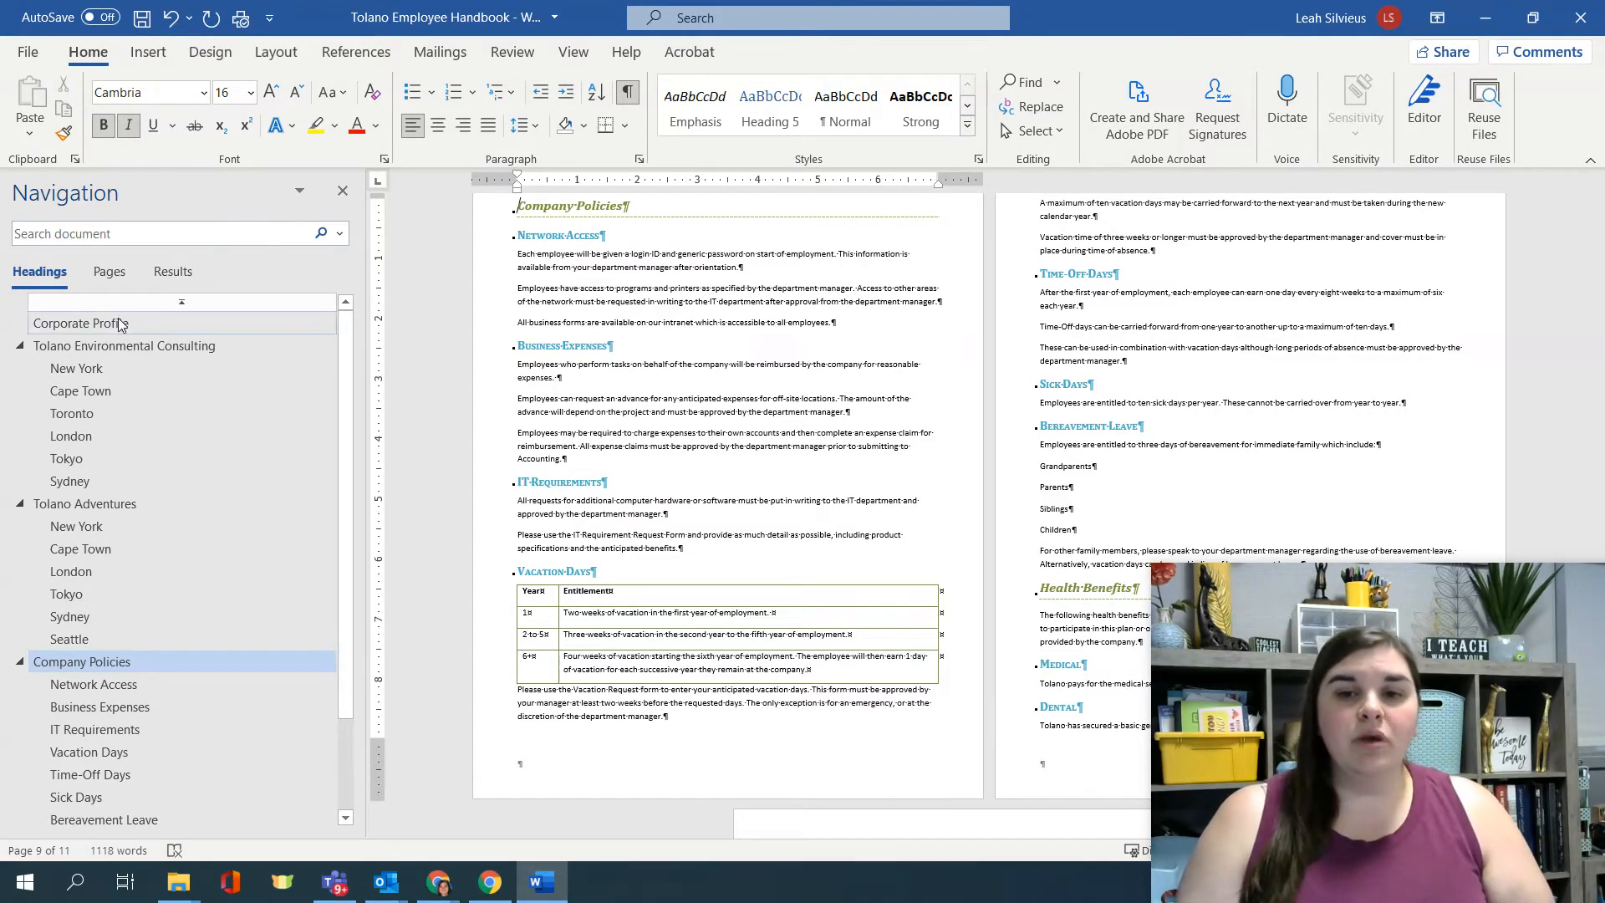
left_click(84, 324)
- Enter the line "Table of Contents" before the page break on the blank second page
scroll(740, 236, "up", 3)
scroll(753, 251, "up", 8)
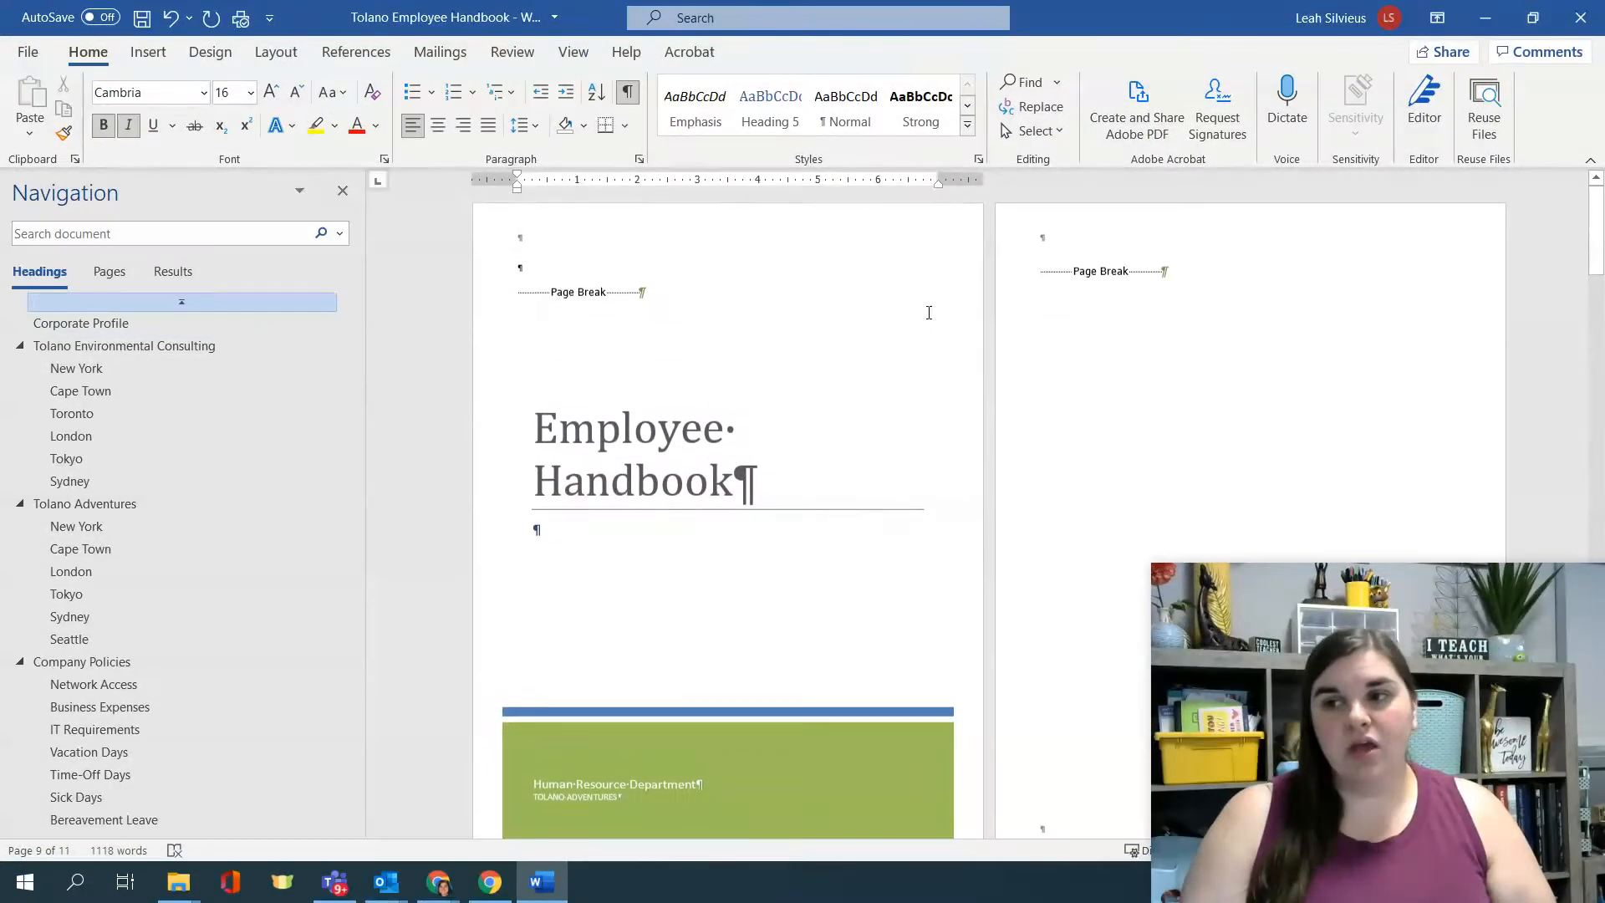
left_click(1042, 273)
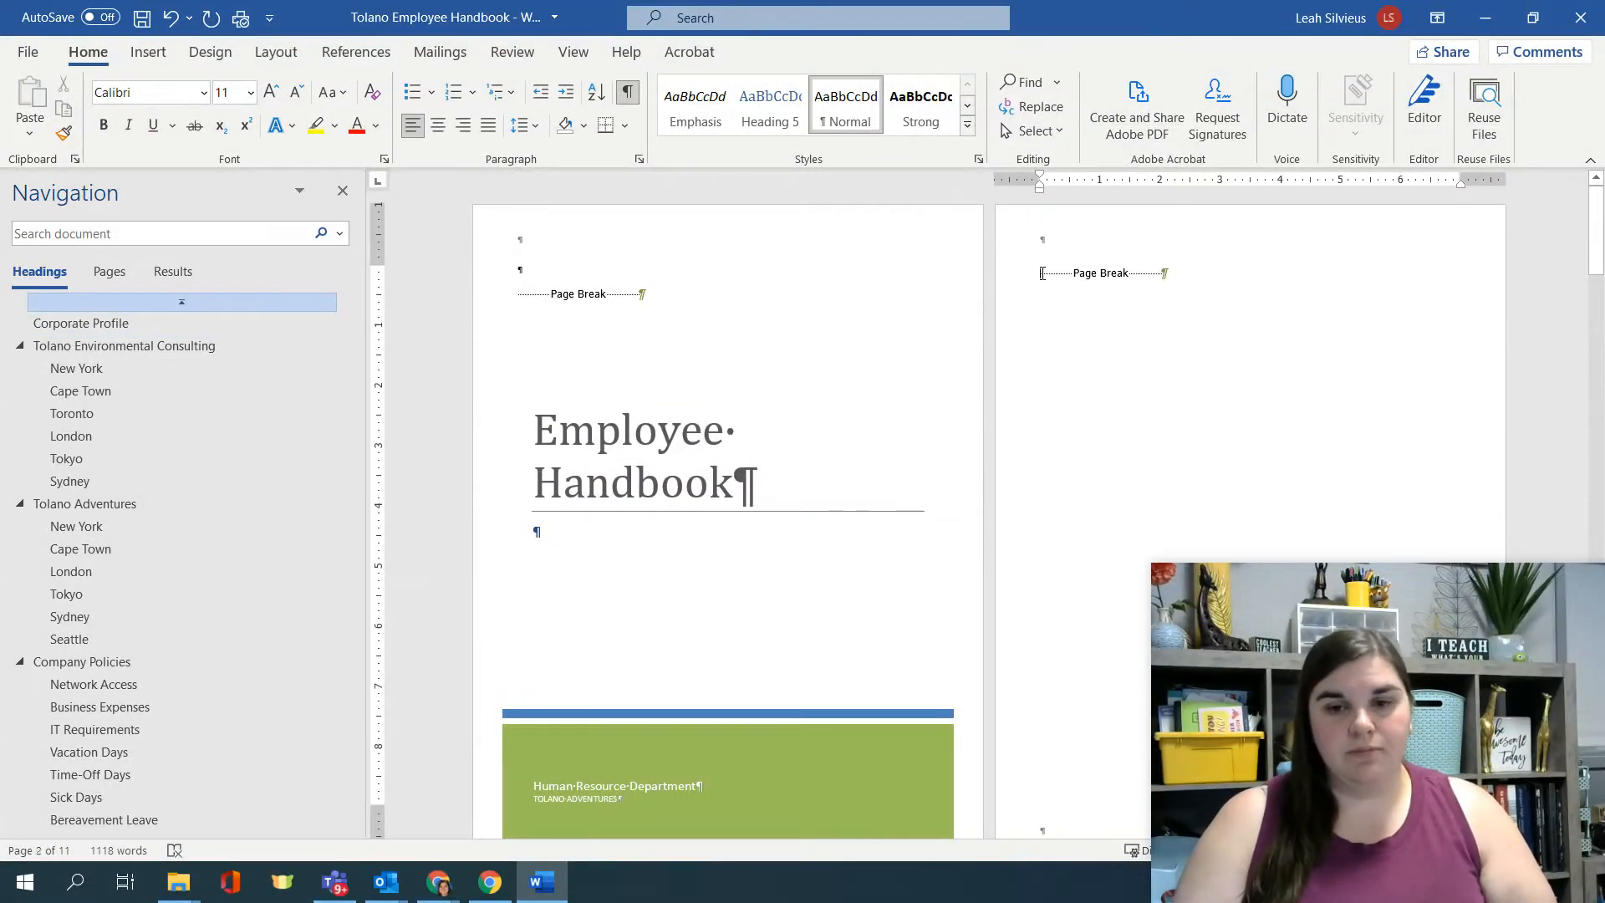
scroll(1042, 274, "up", 3, "ctrl")
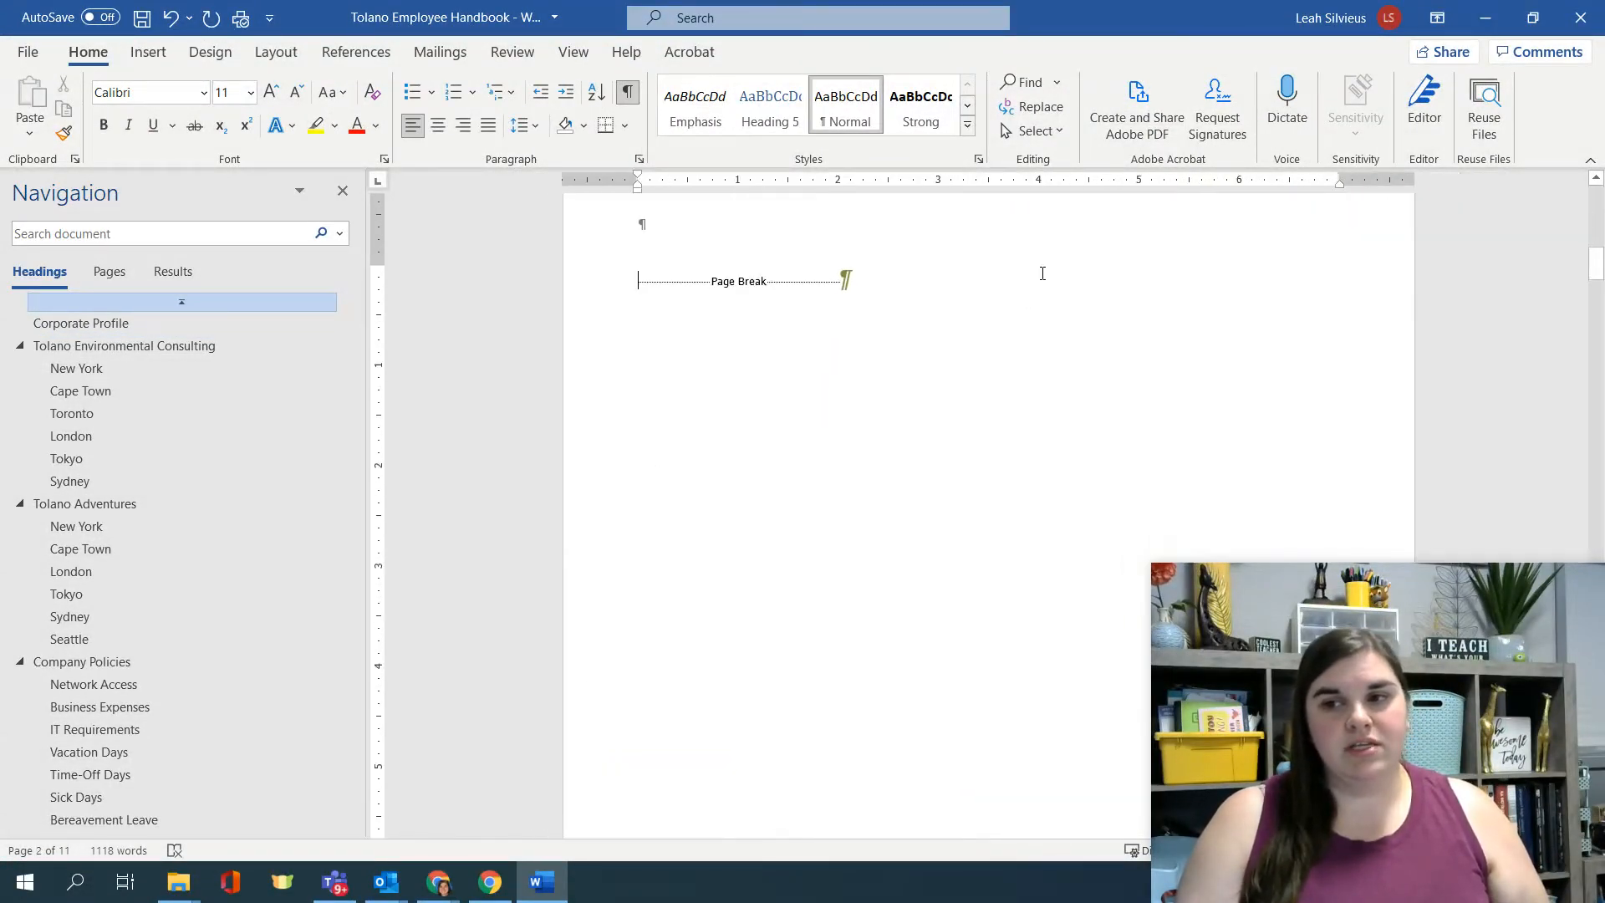
scroll(1042, 274, "down", 1, "ctrl")
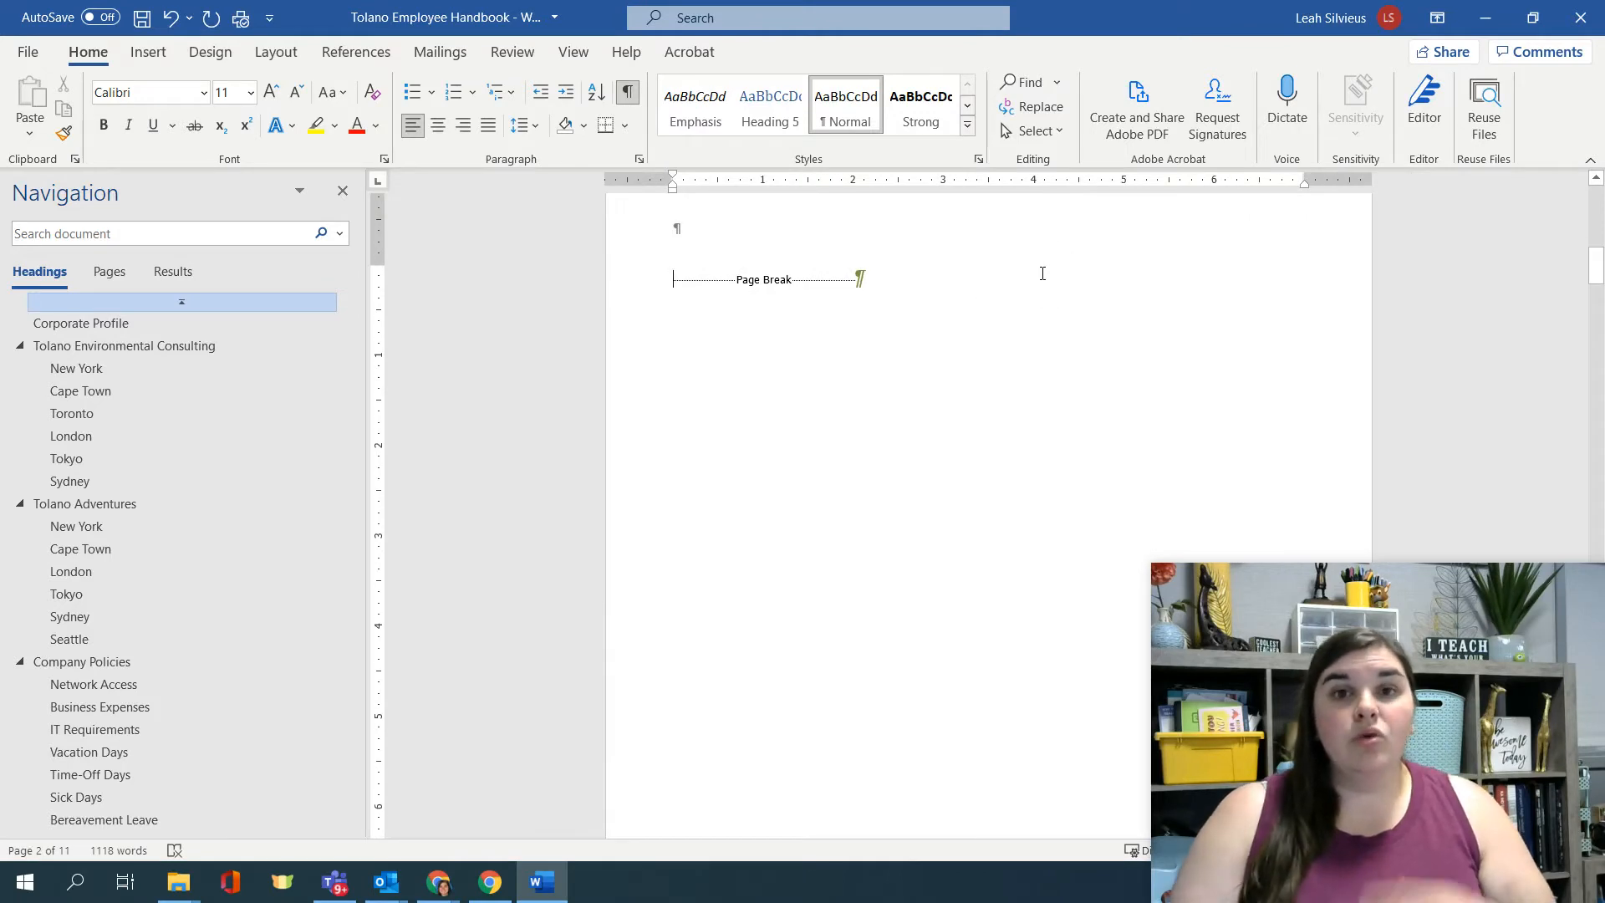
type("Table of ")
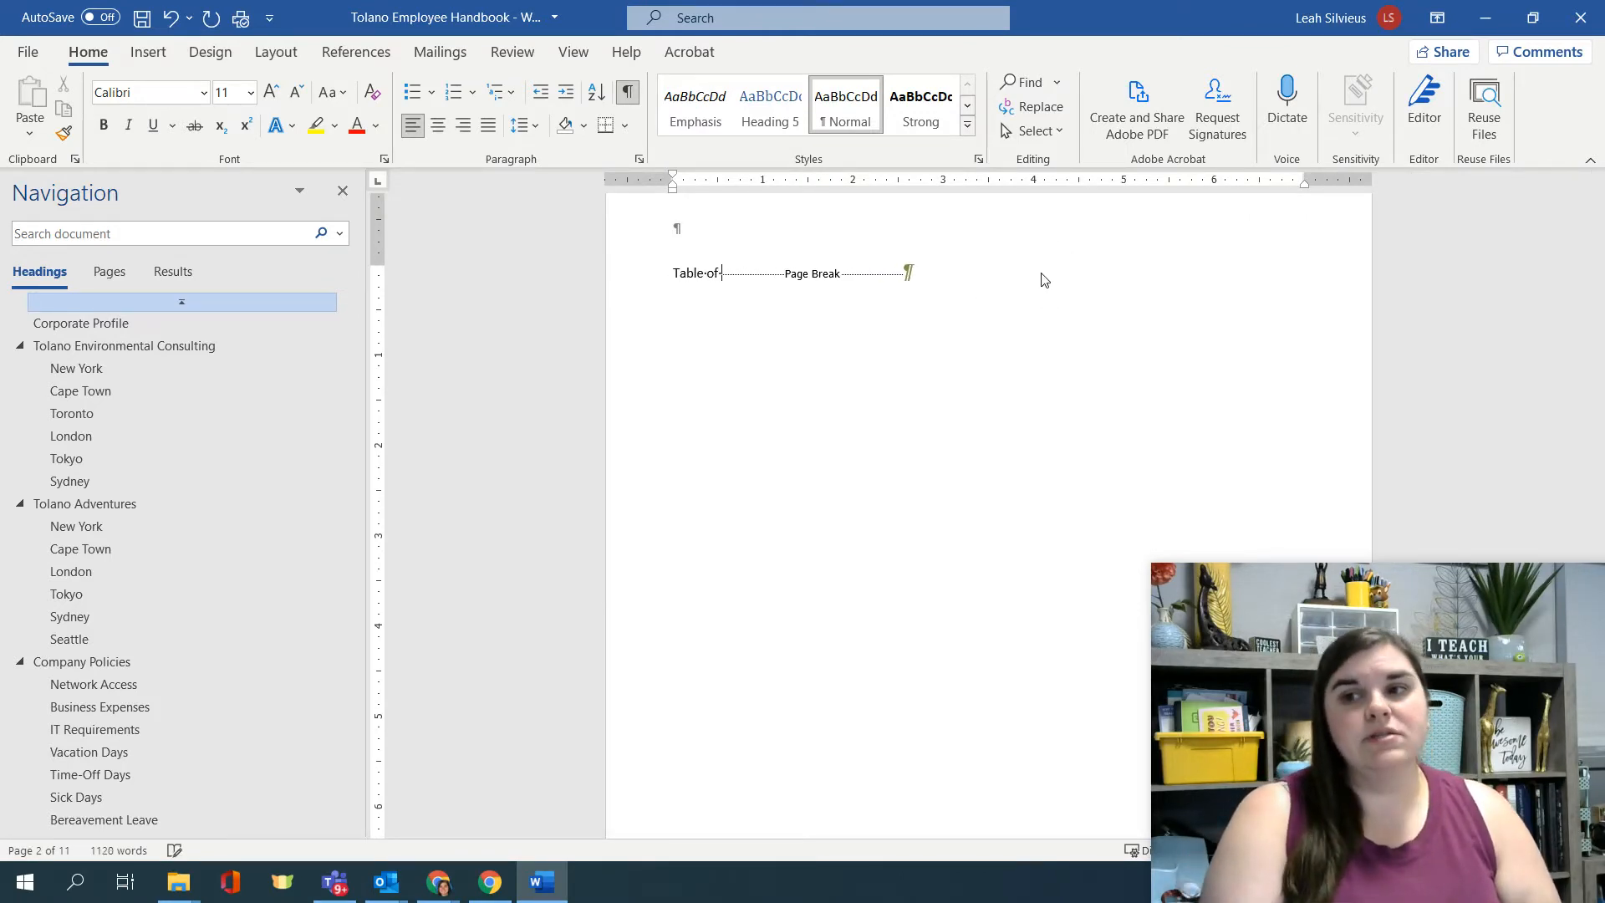
type("Contents")
key("Return")
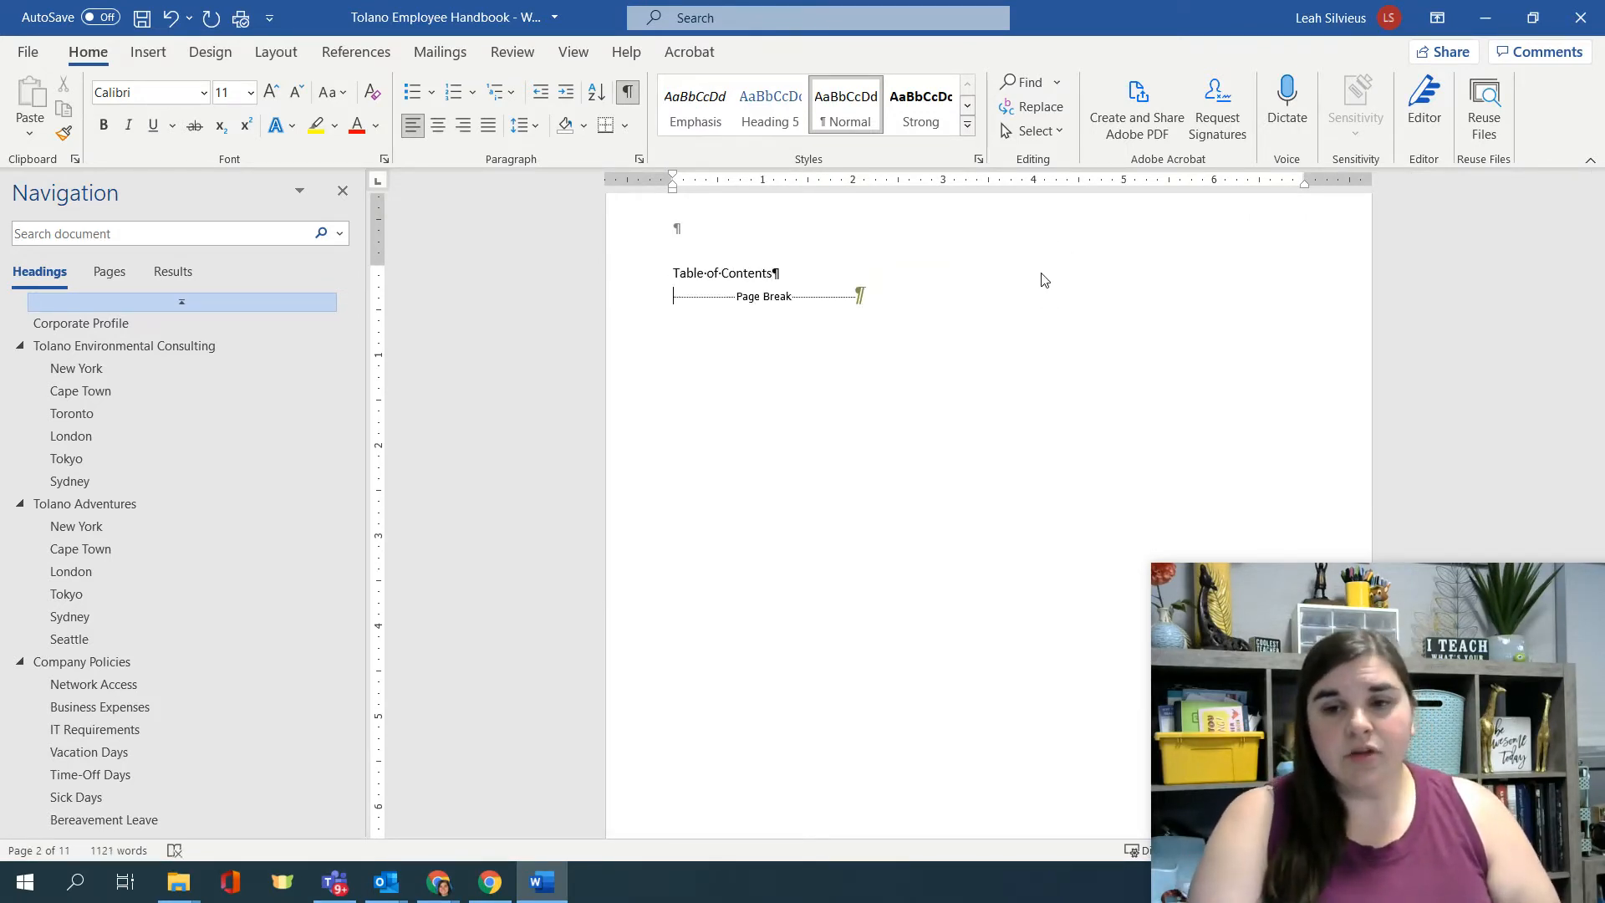
- Enter "Corporate Profile" as the first entry below the Table of Contents line
type("chapt")
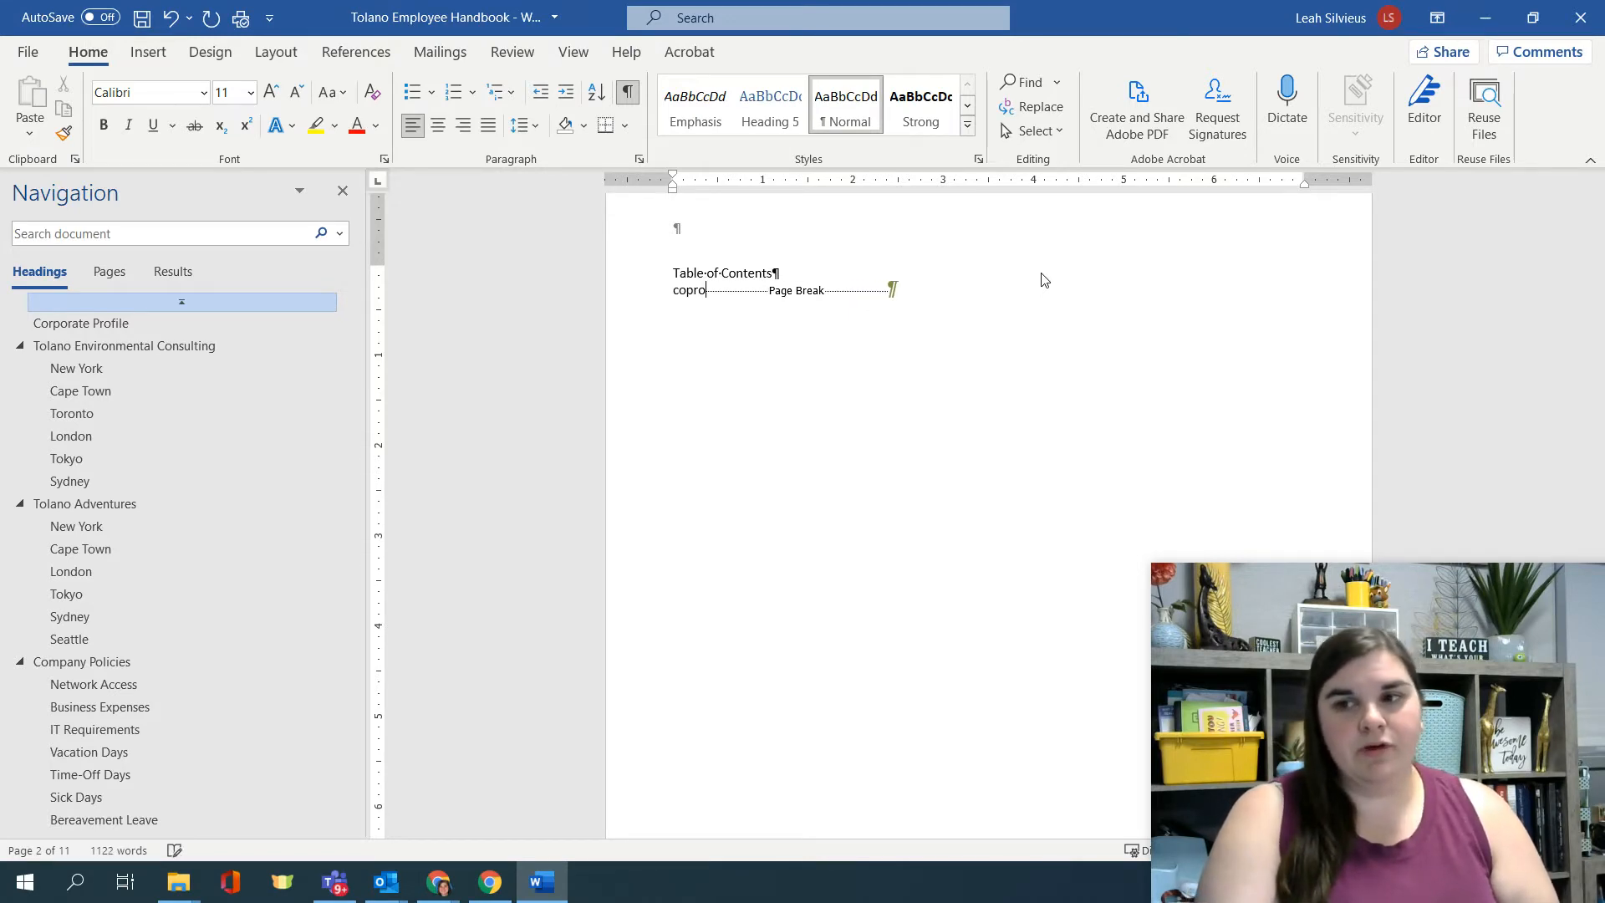
key("BackSpace")
key("BackSpace")
key("BackSpace")
key("BackSpace")
type("C")
key("BackSpace")
key("BackSpace")
type("Corpor")
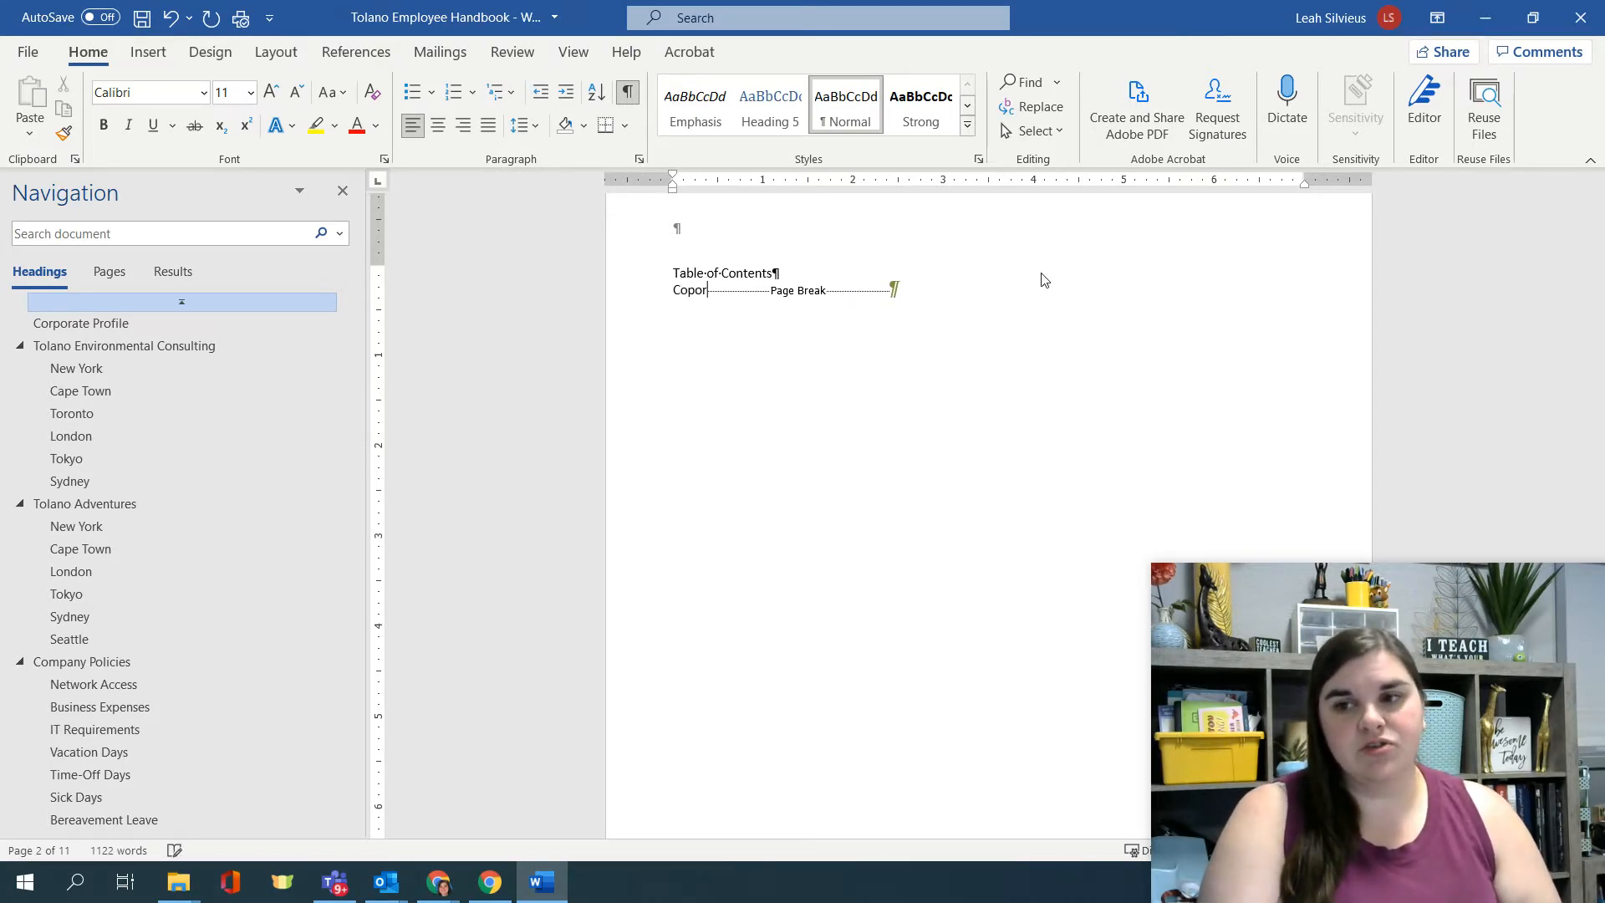
type("ate Profile")
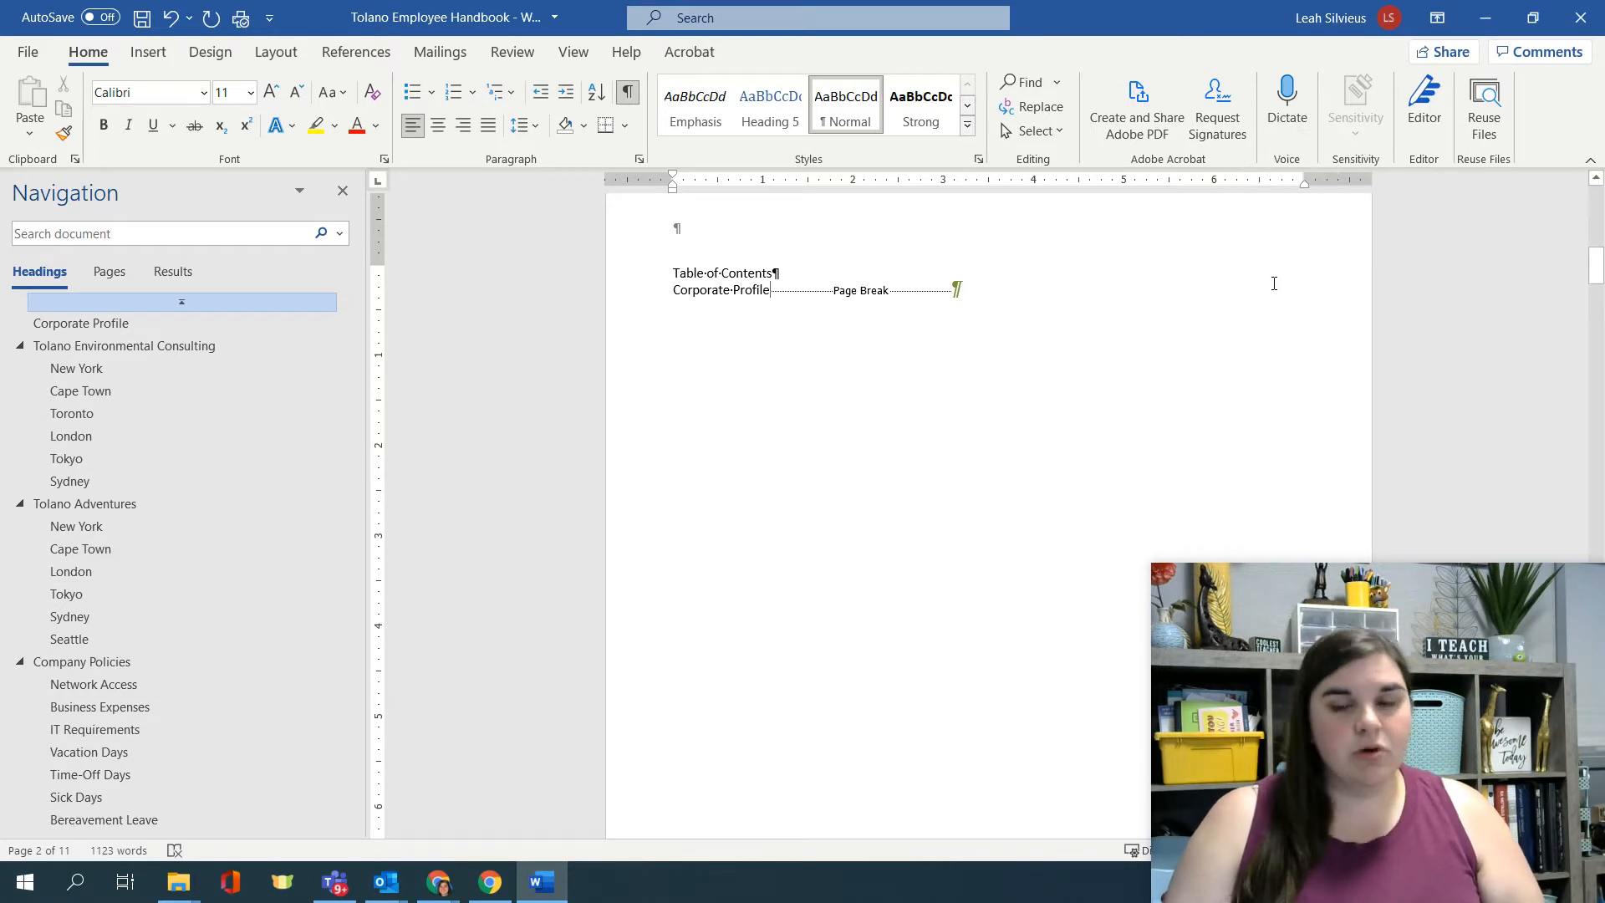
- Add tabs after the Corporate Profile entry to put page number 1 near the right margin of the same line
key("Return")
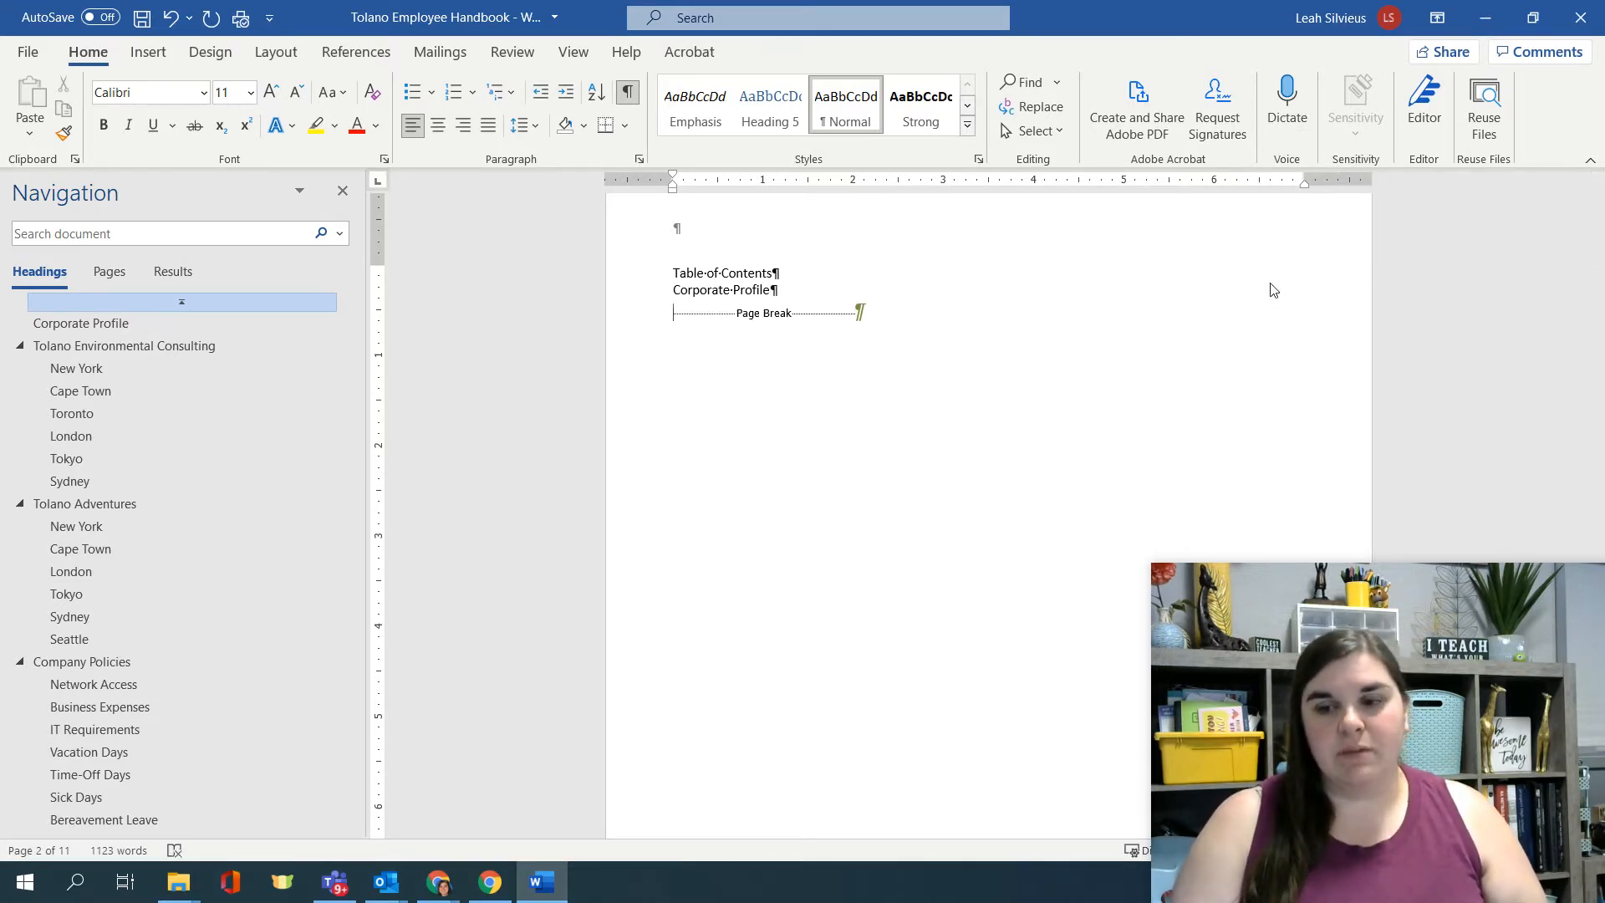
key("Tab")
key("Tab")
key("Tab")
key("Tab")
key("Tab")
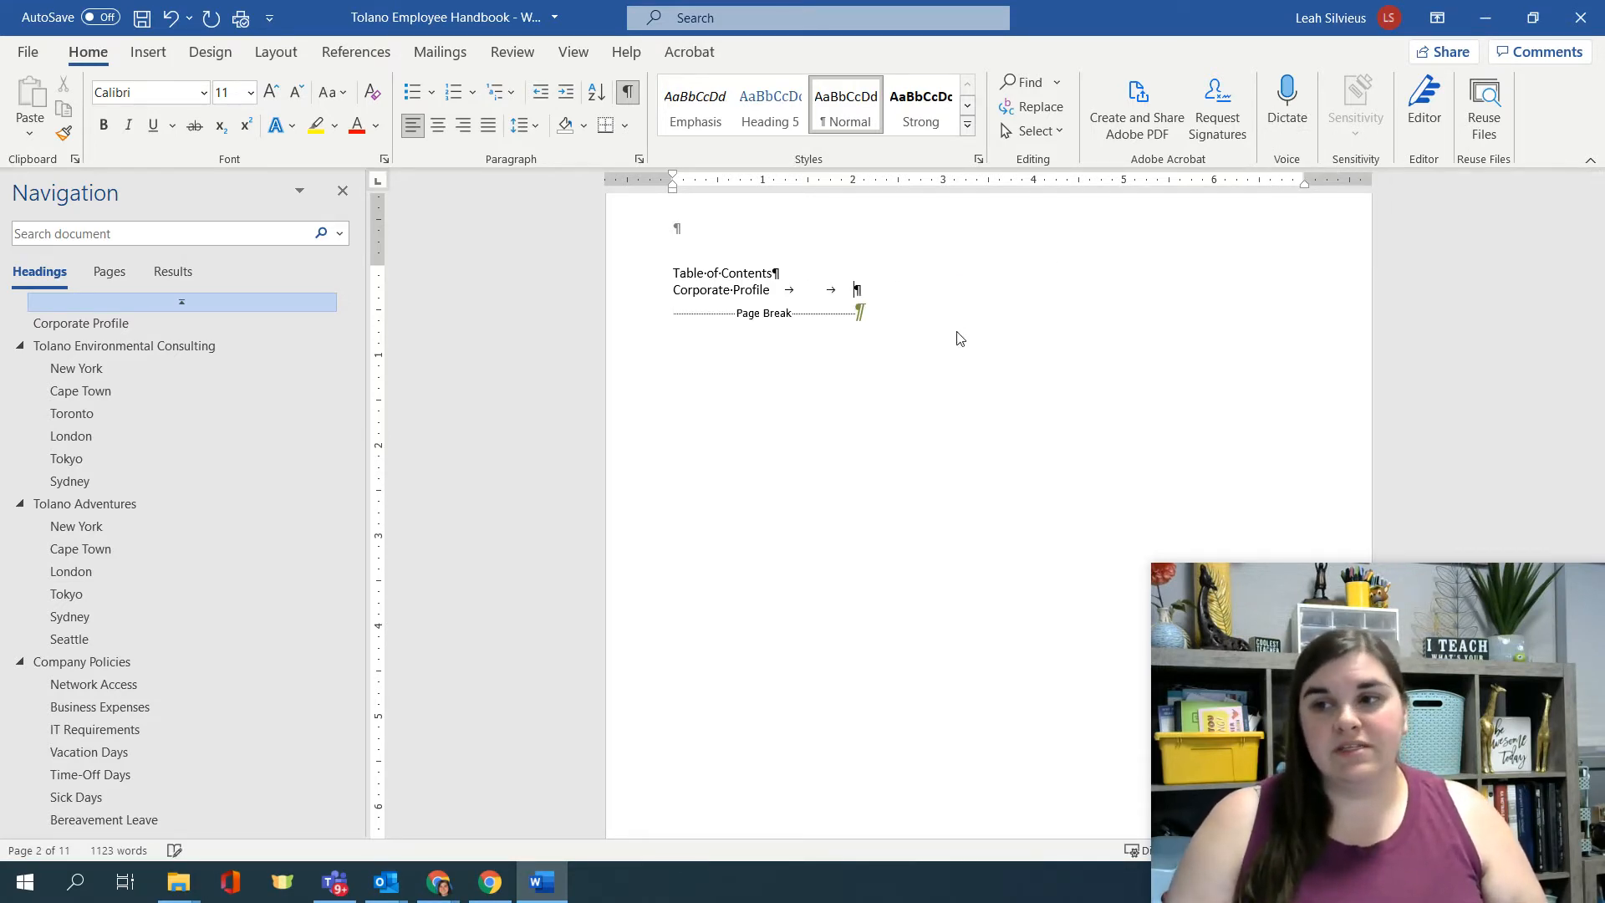
key("Tab")
key("Tab")
key("Tab")
key("Tab")
key("Tab")
key("Tab")
key("Tab")
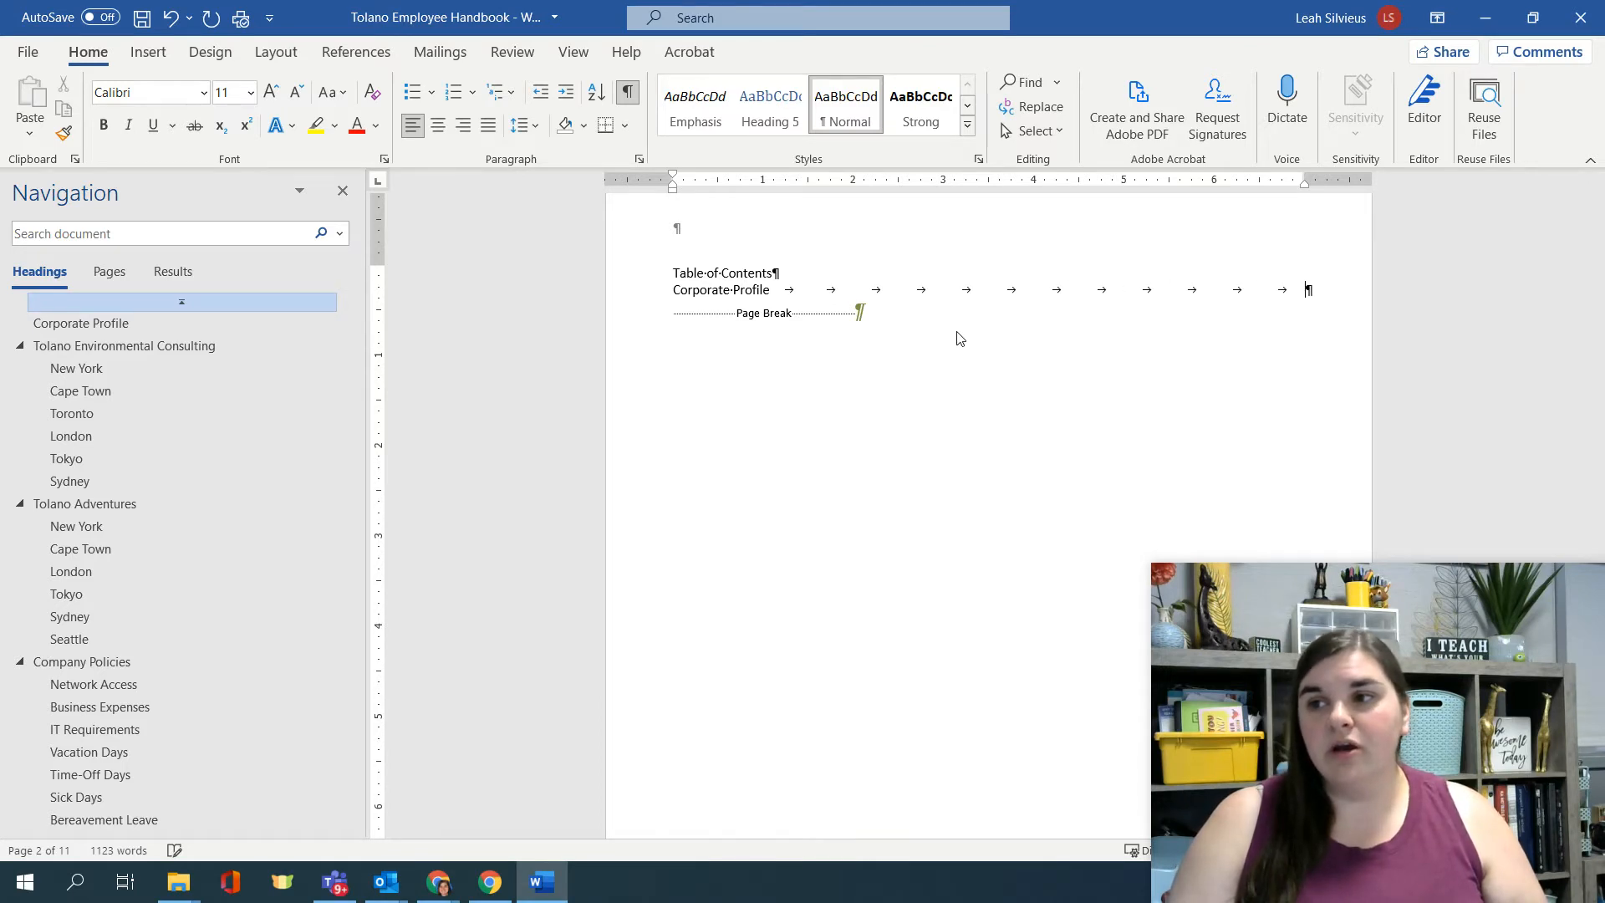
type("1")
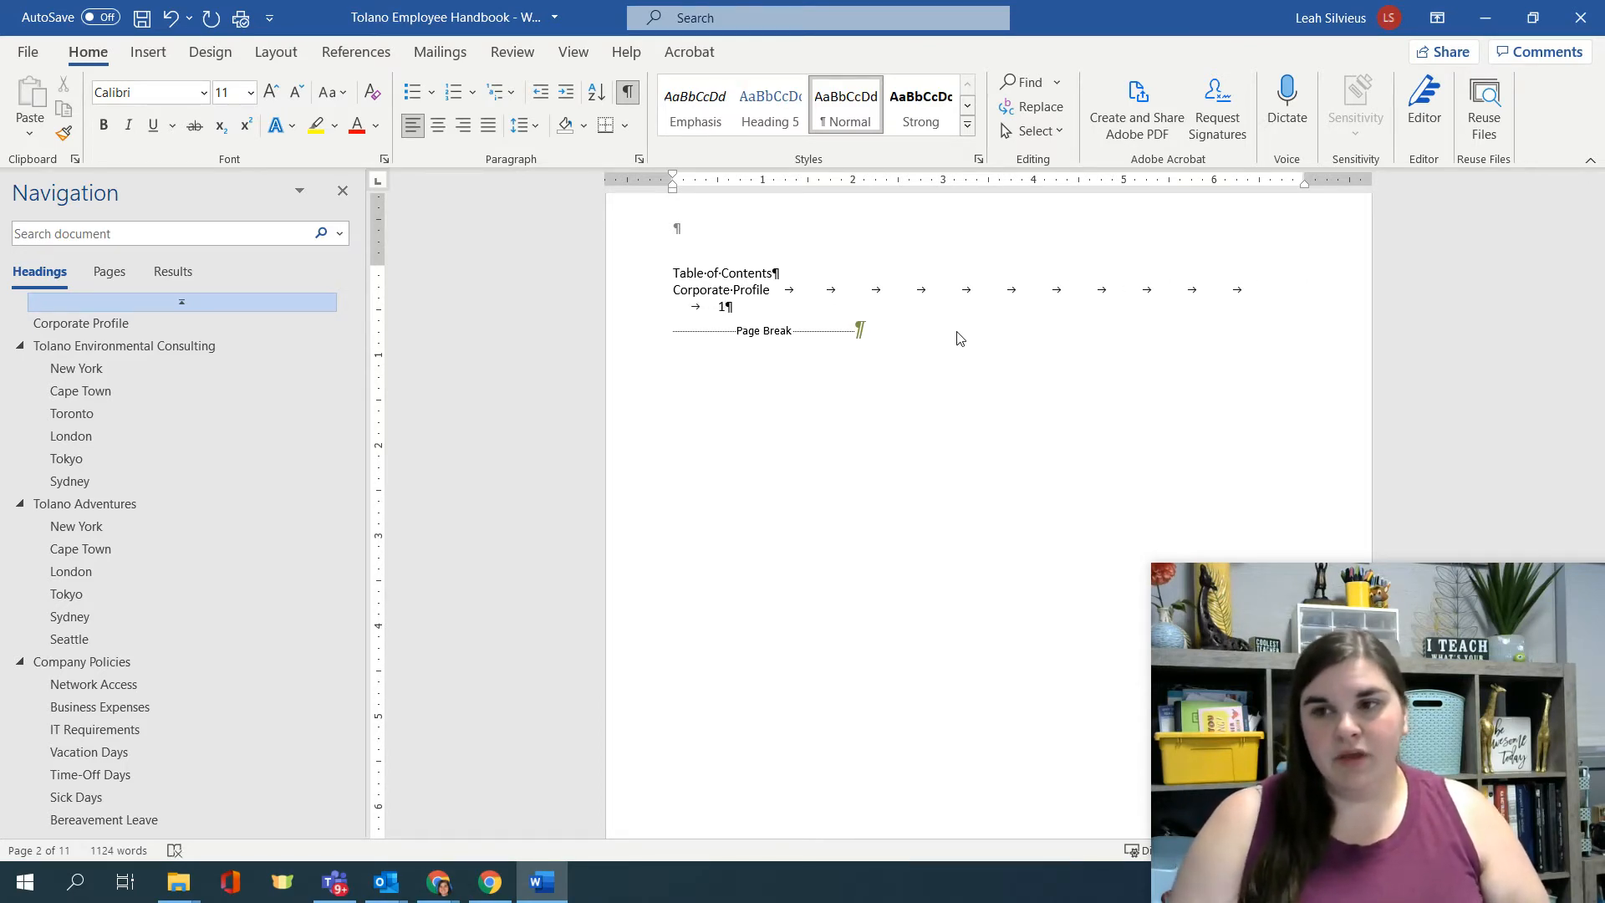
key("Left")
key("BackSpace")
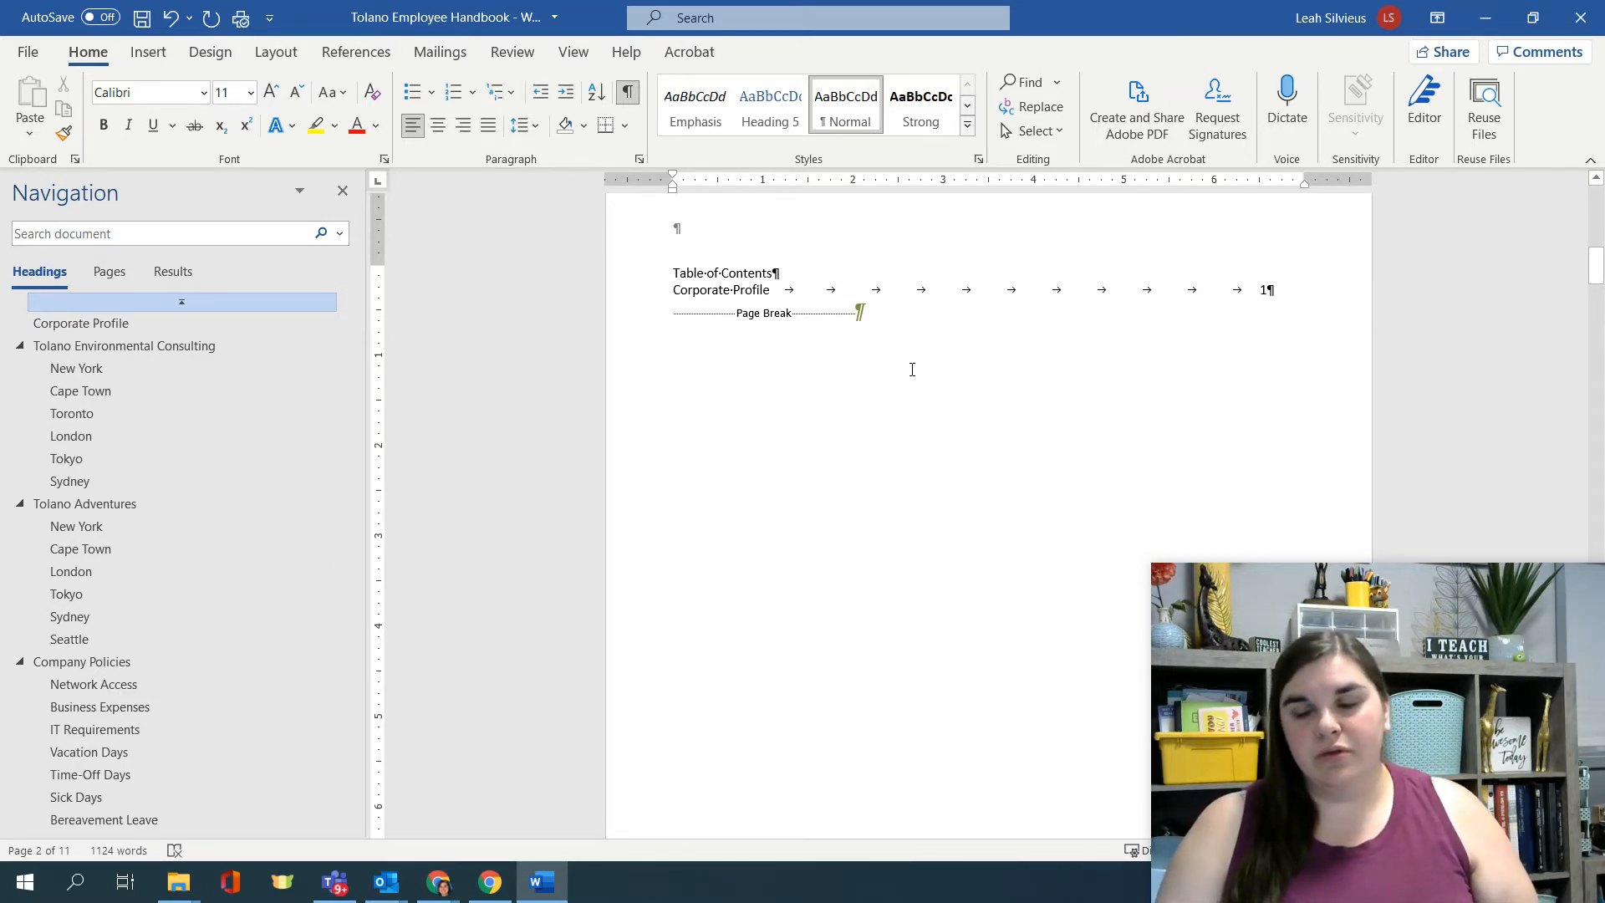
- Enter "Tolano Environmental Consulting" as a second entry on a new line below the Corporate Profile entry
left_click(1318, 301)
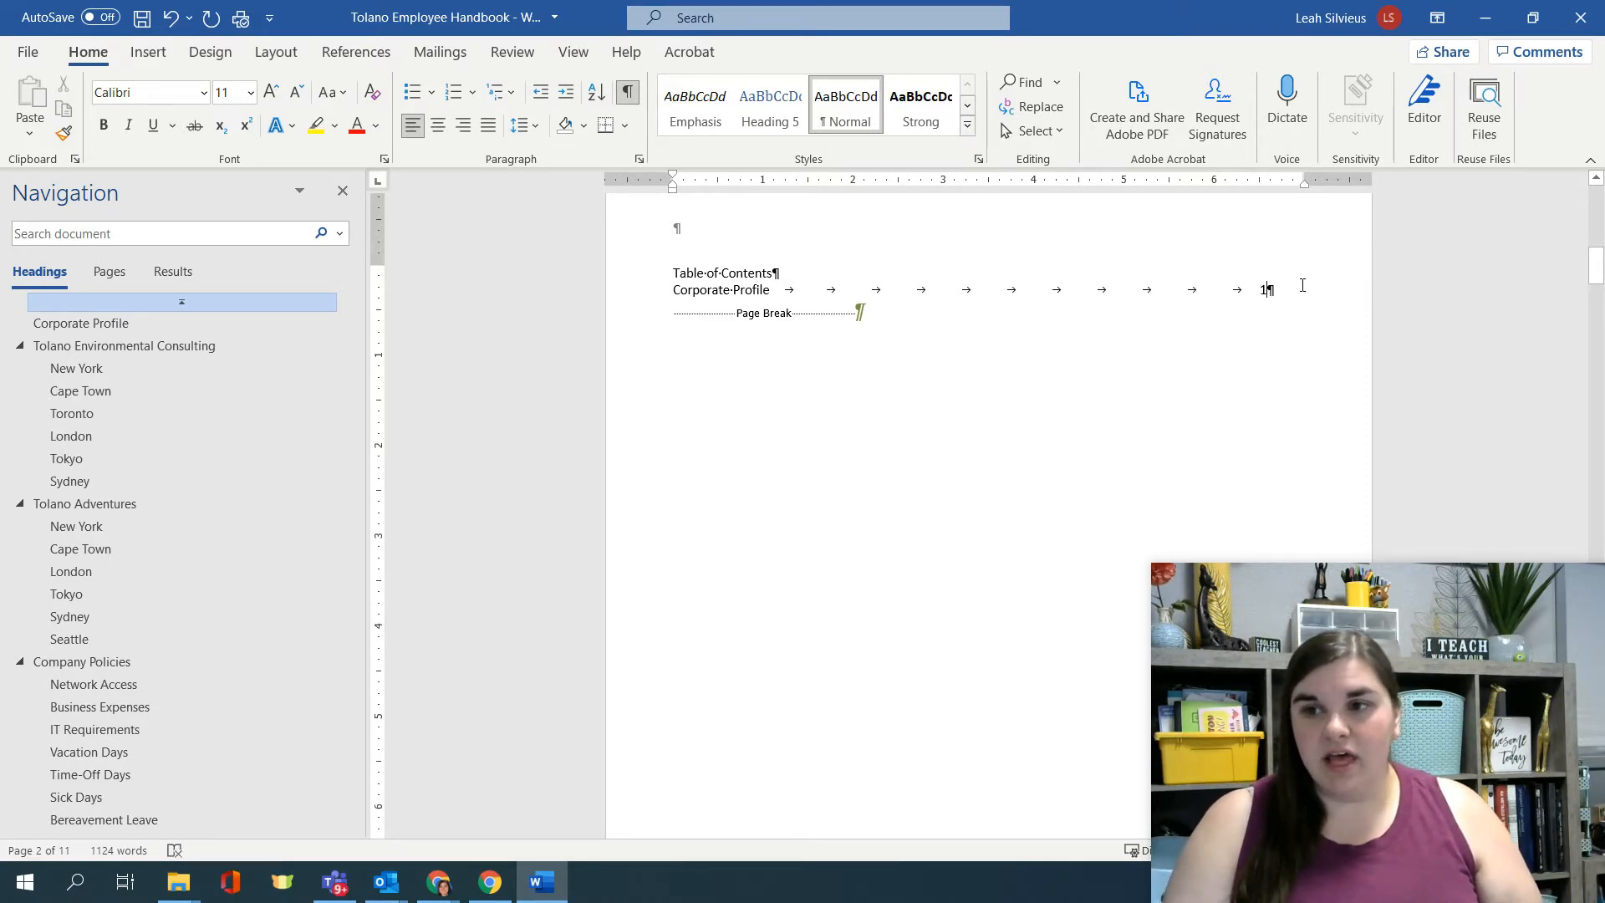
key("Return")
type("Tola")
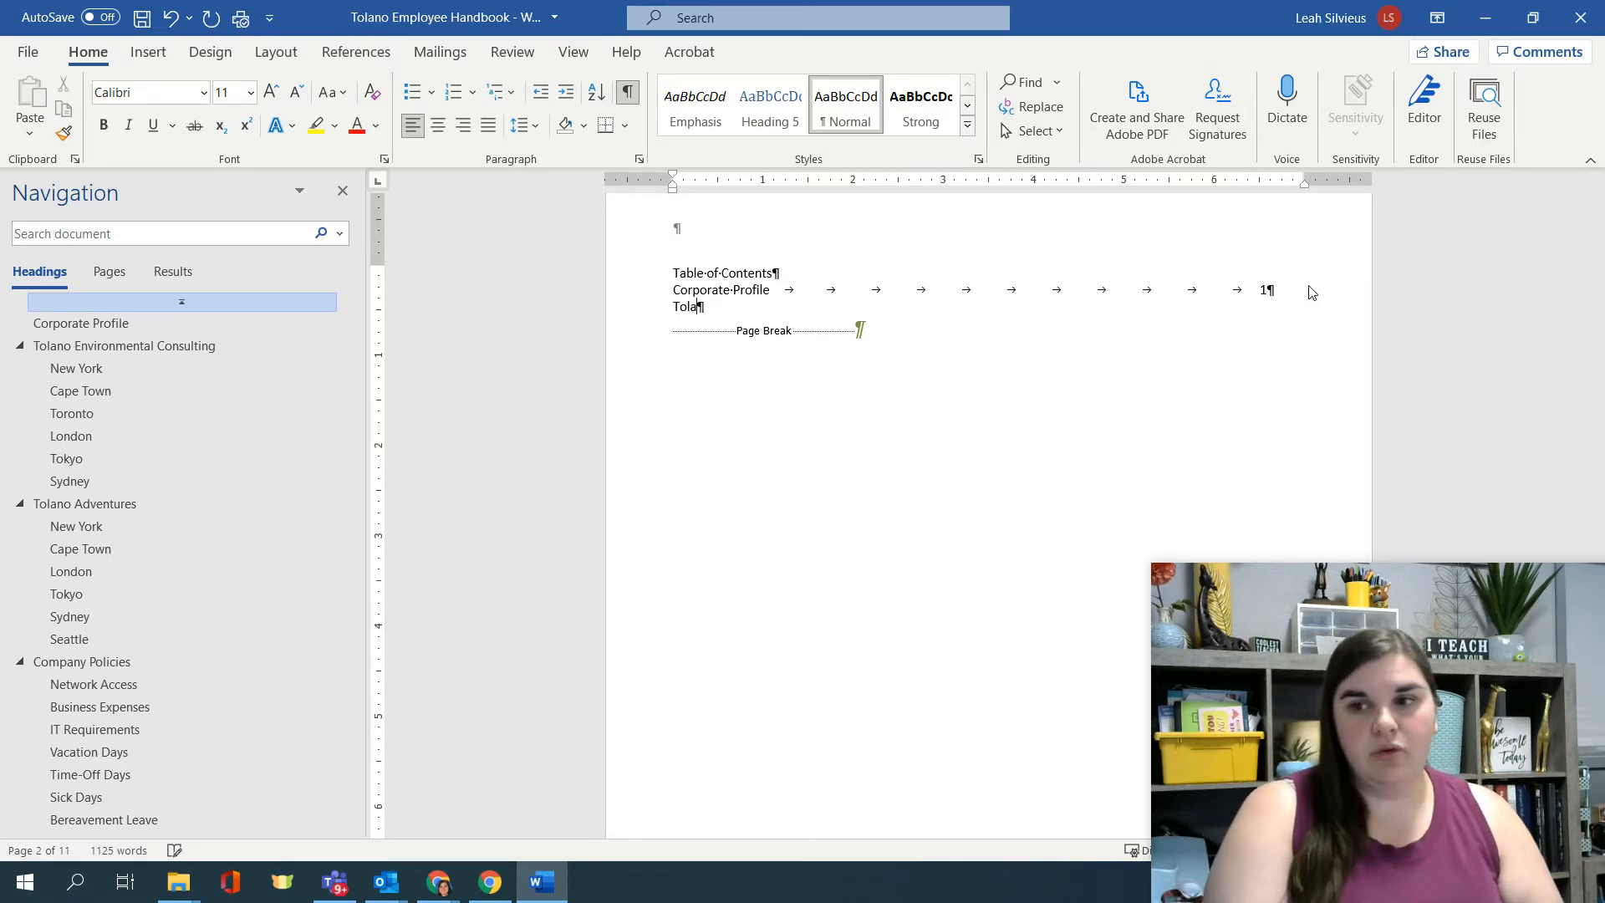
type("no Environ")
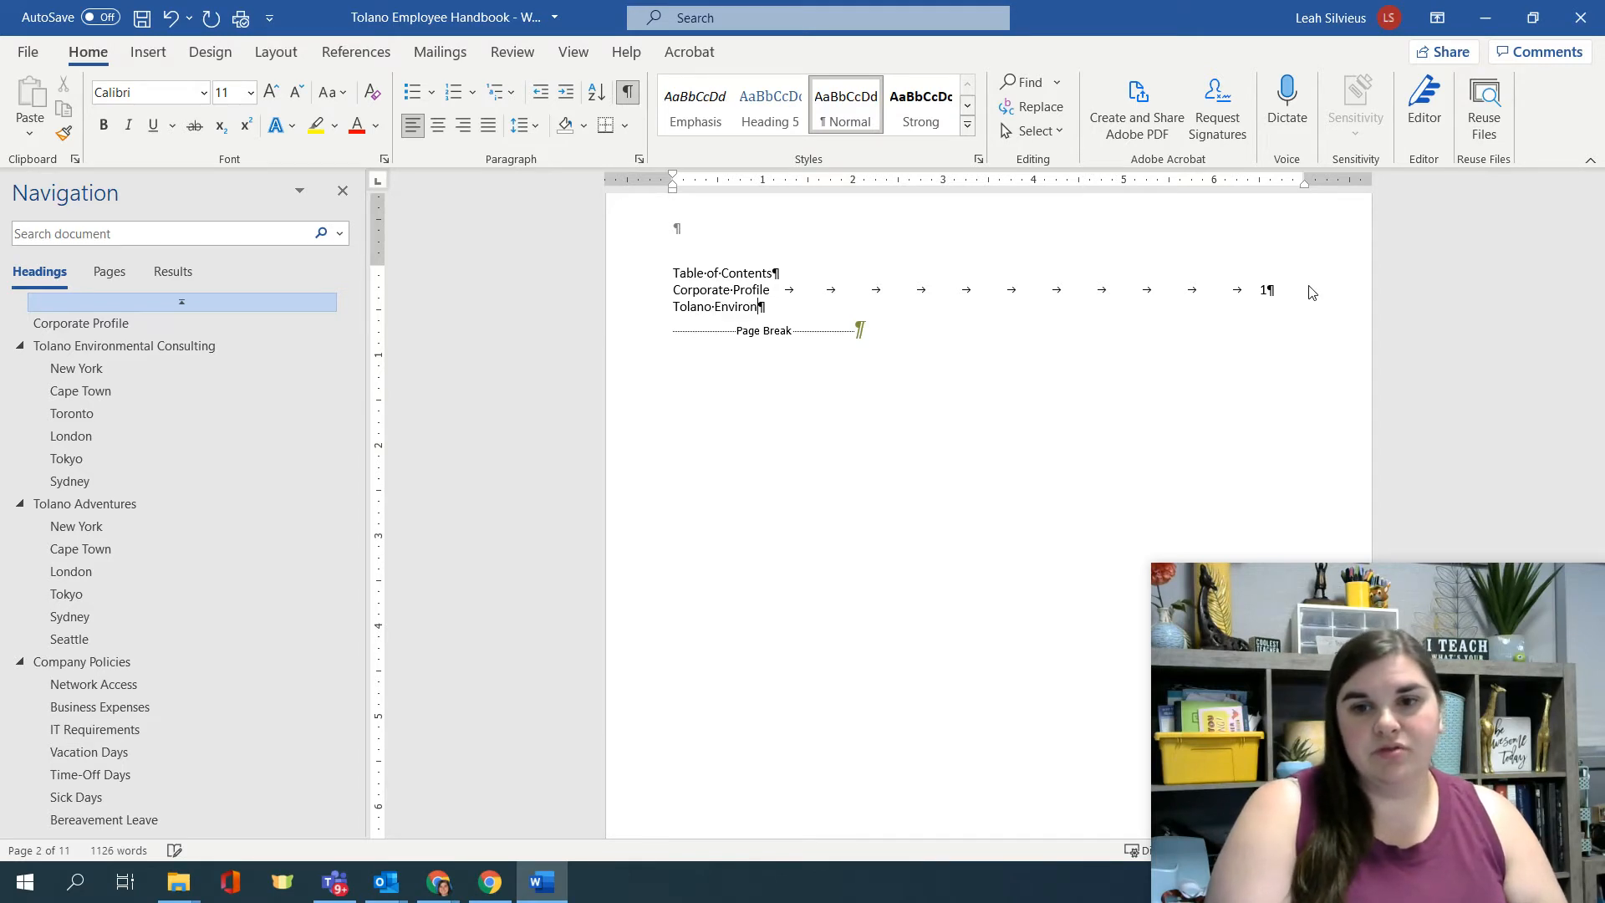
type("mental Cons")
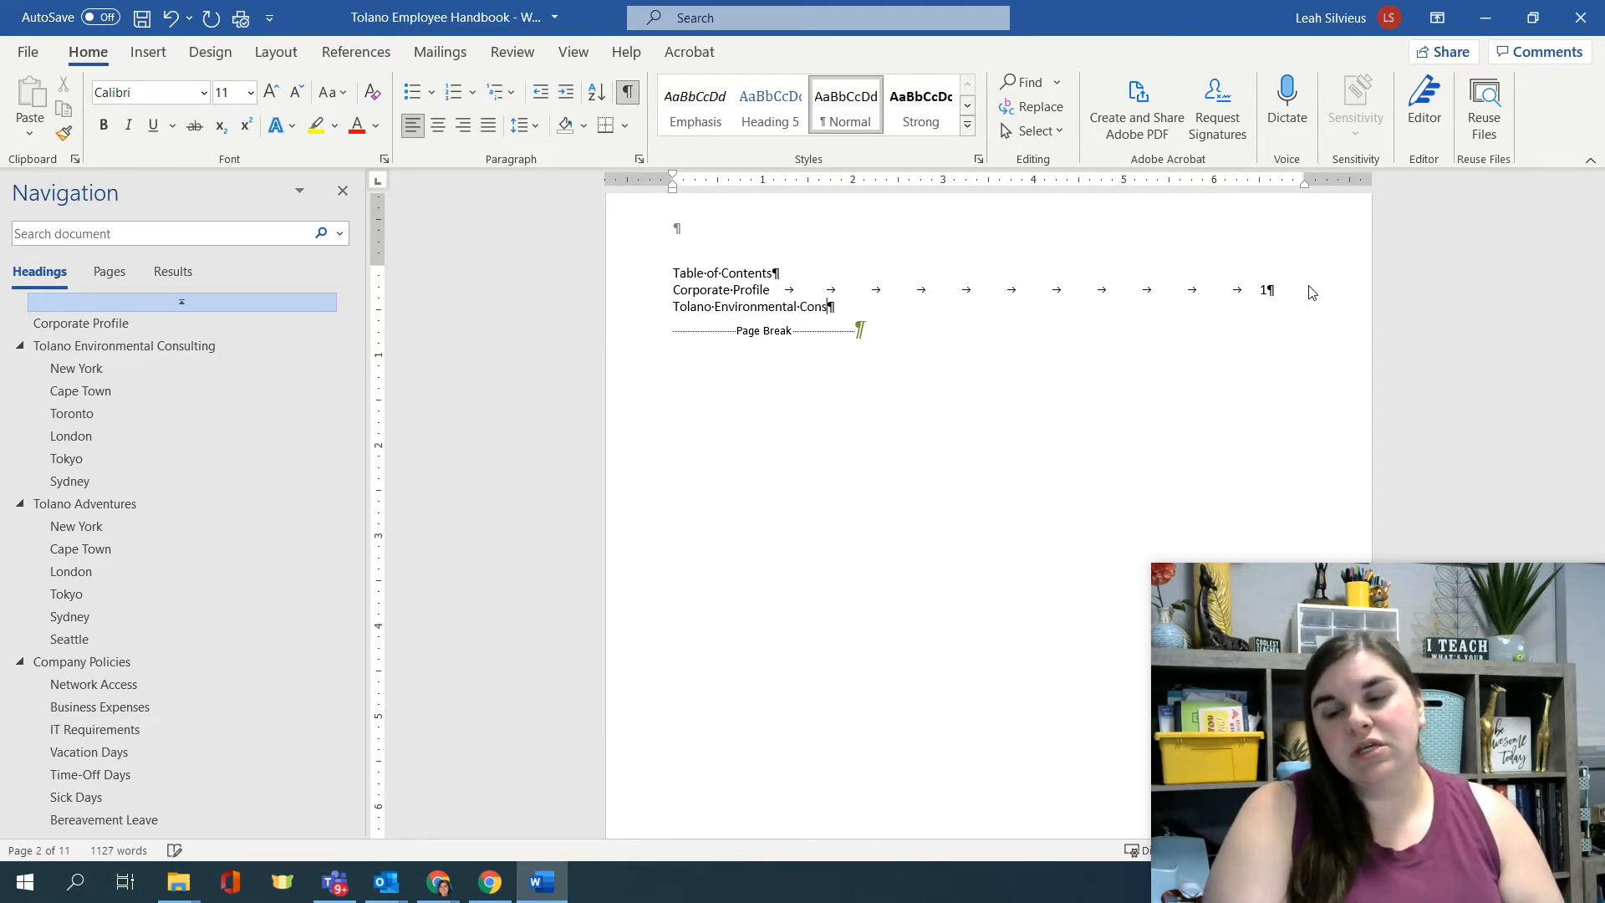
type("ulting")
- Add tabs after the Tolano Environmental Consulting entry to put page number 2 directly below the 1 of the entry above
key("Tab")
key("Tab")
key("Tab")
key("Tab")
key("Tab")
key("Tab")
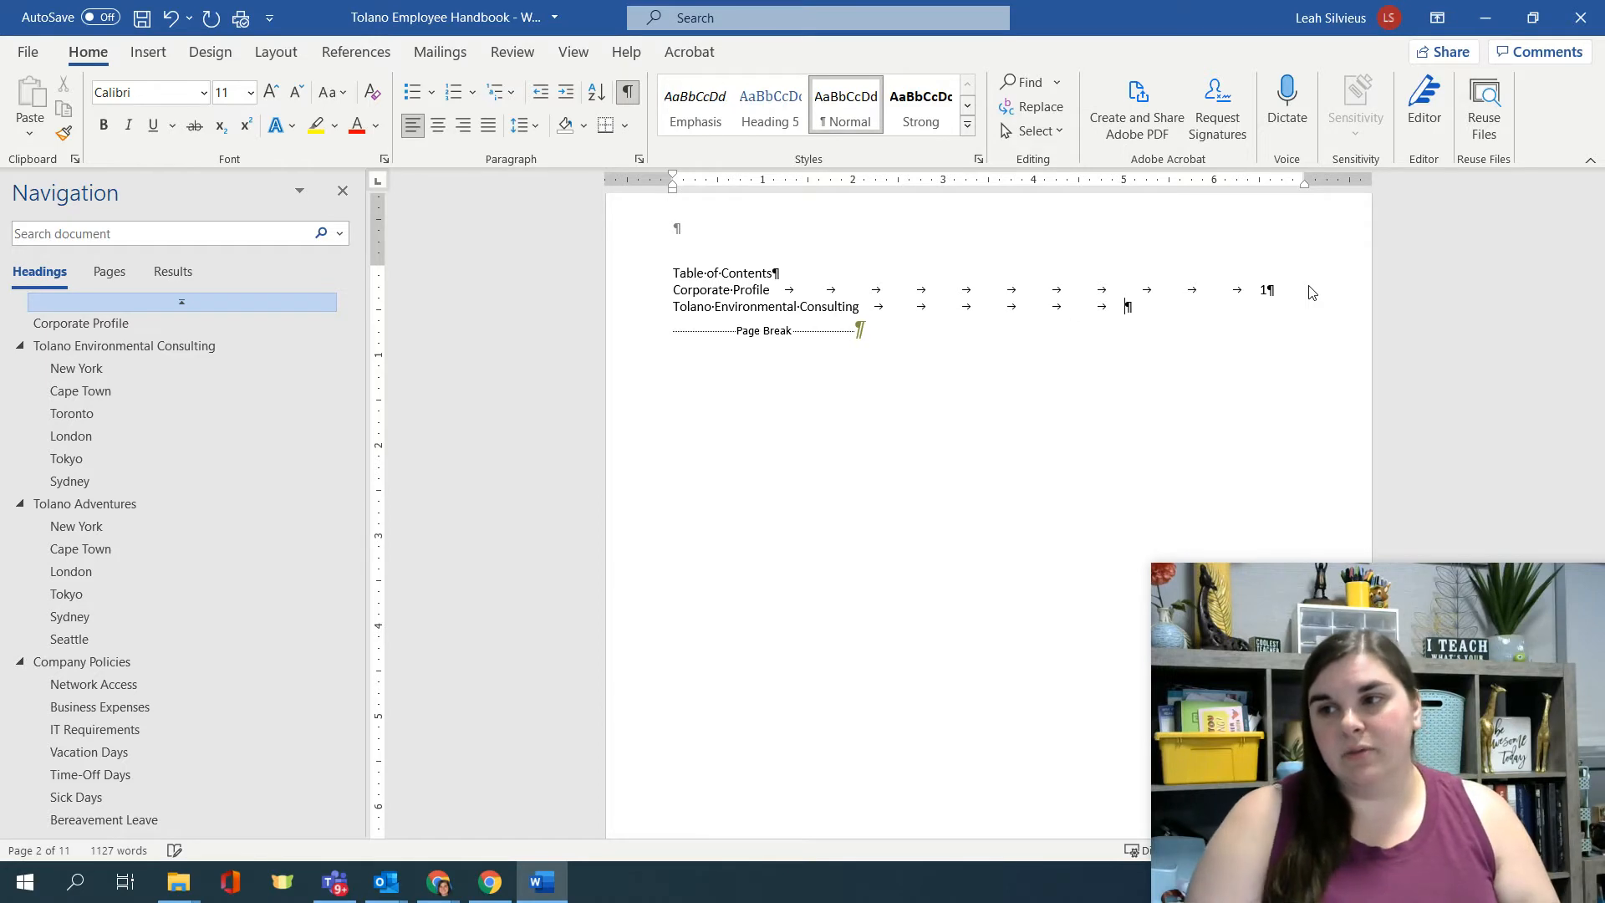
key("Tab")
key("Tab")
key("Tab")
type("2")
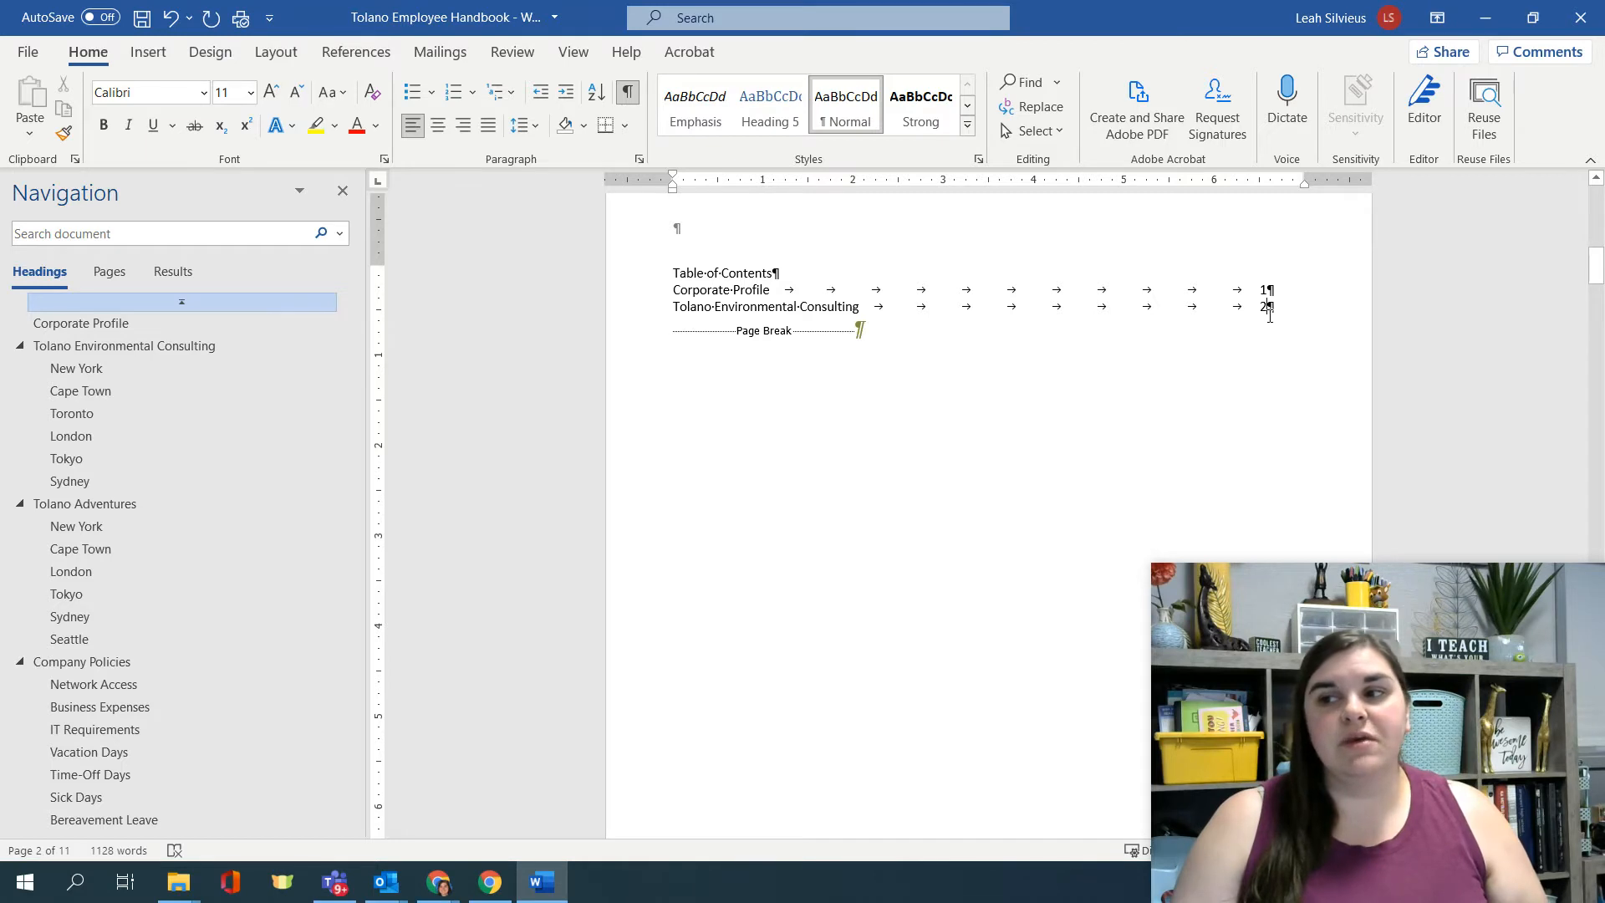
- Delete the manually entered Table of Contents line and its two entries above the page break
mouse_move(1270, 315)
left_mouse_down()
mouse_move(669, 308)
mouse_move(655, 287)
mouse_move(673, 273)
mouse_move(1268, 307)
left_mouse_up()
left_click(673, 273)
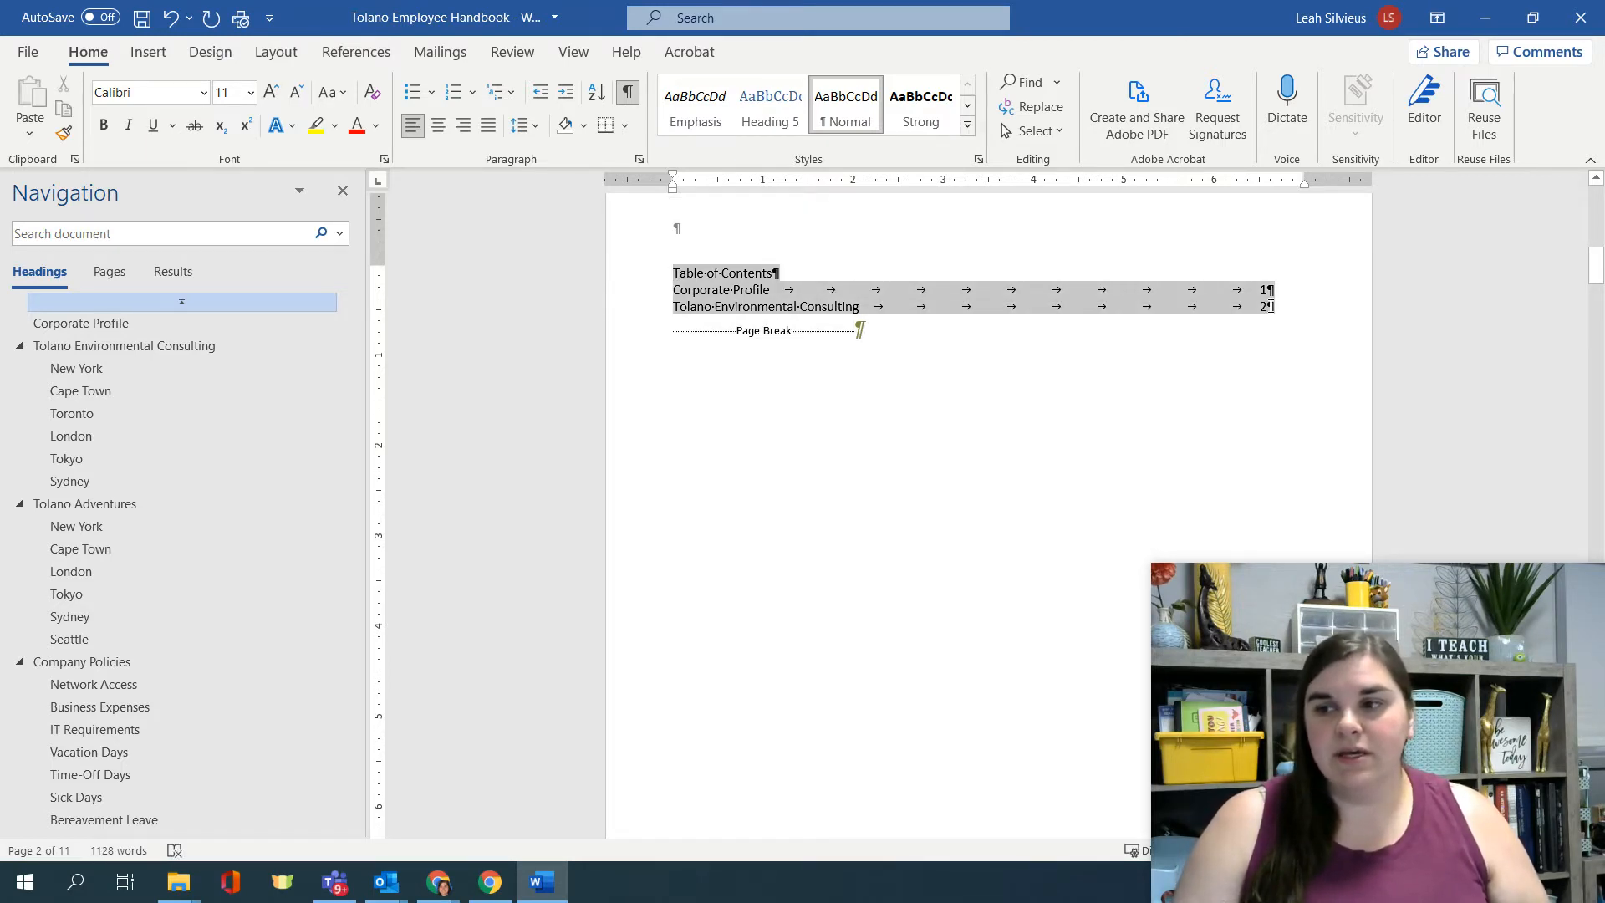
key("Delete")
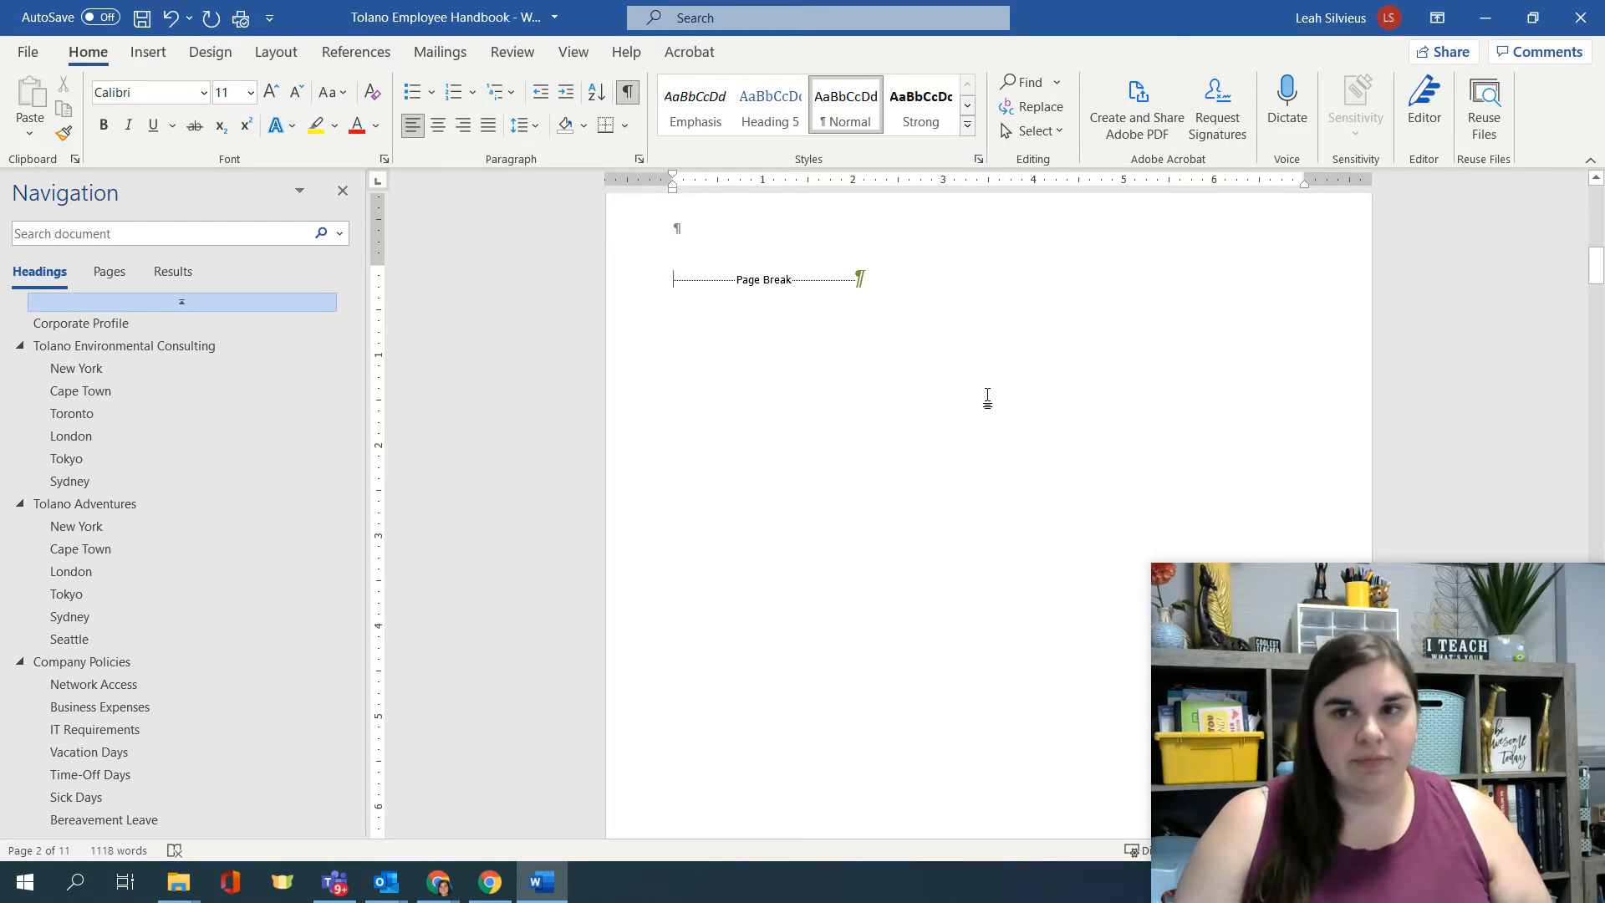
- Insert a built-in Automatic Table 1 table of contents before the page break on the second page
left_click(379, 63)
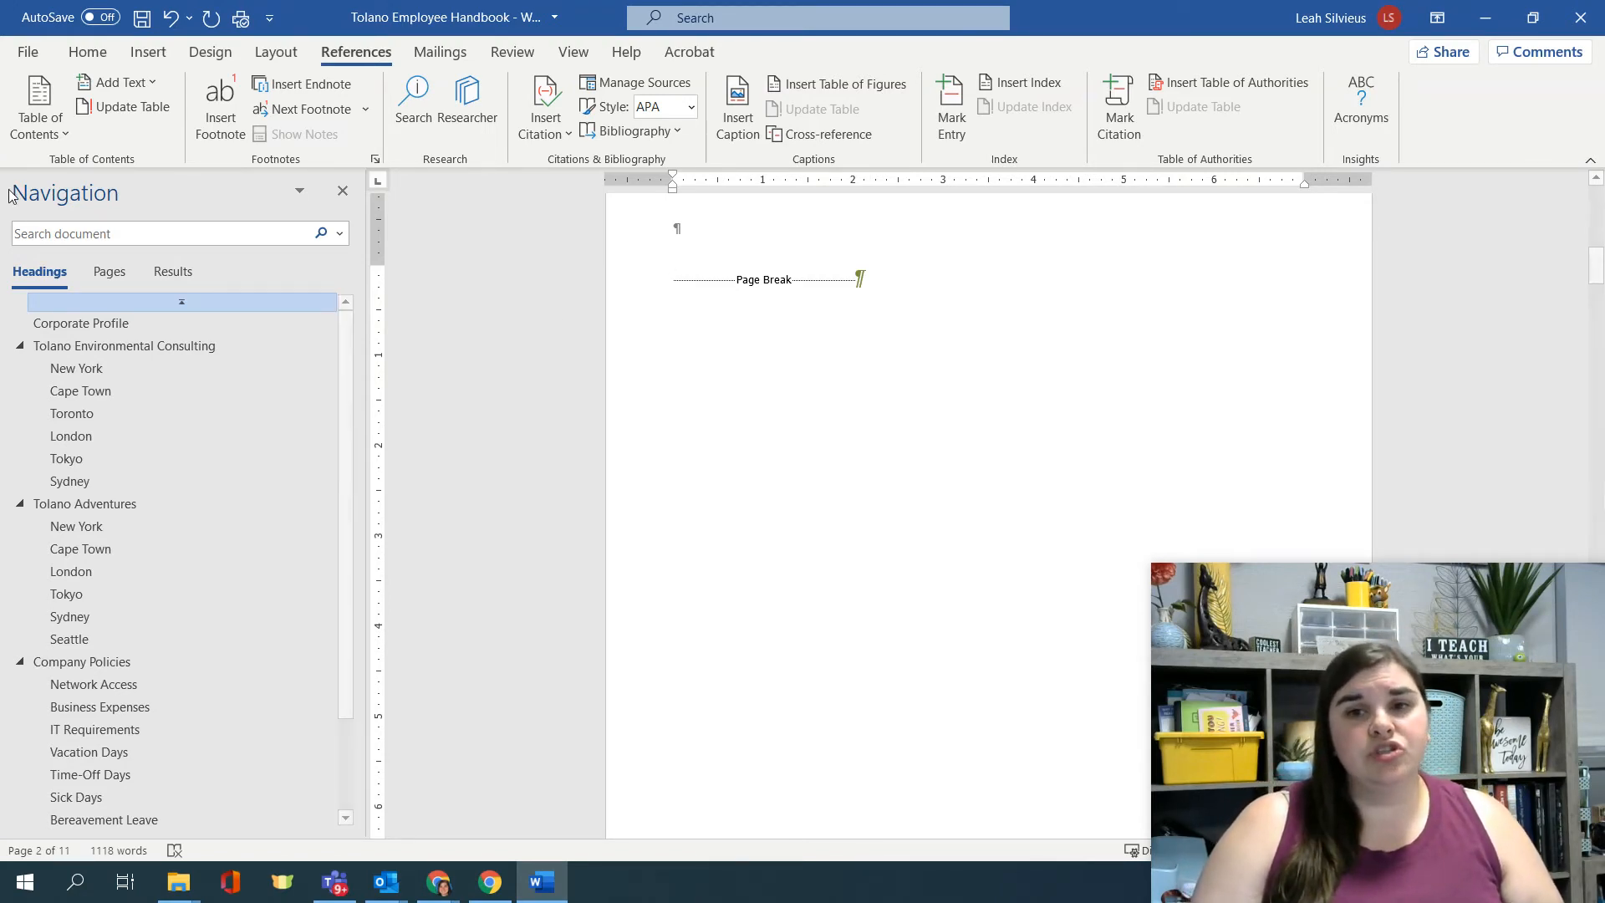
left_click(65, 138)
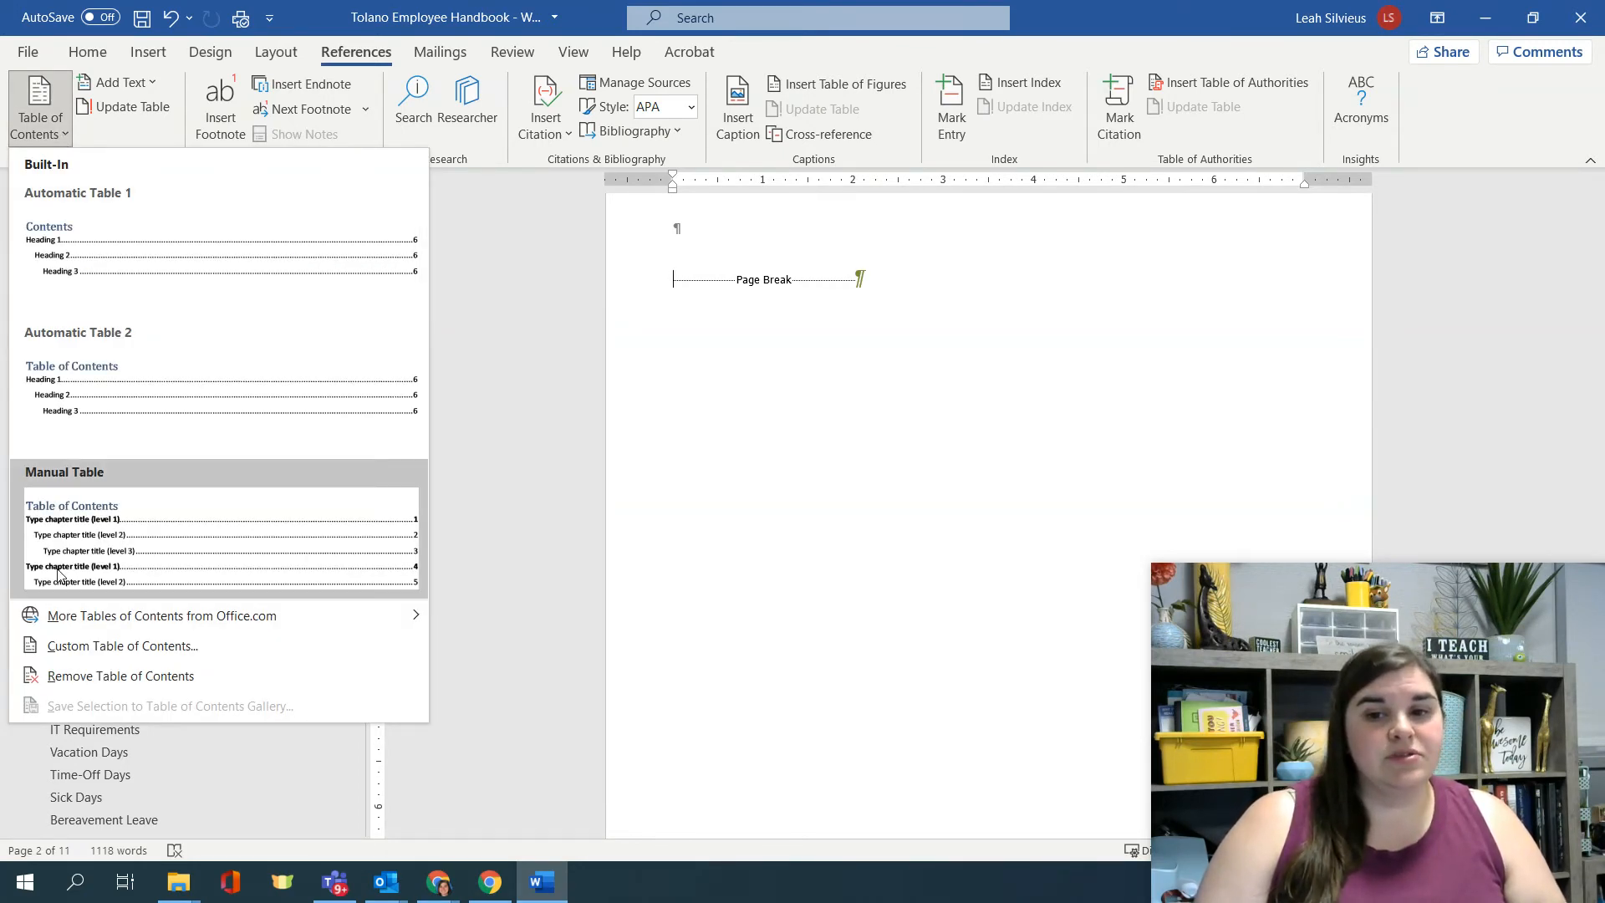
mouse_move(51, 623)
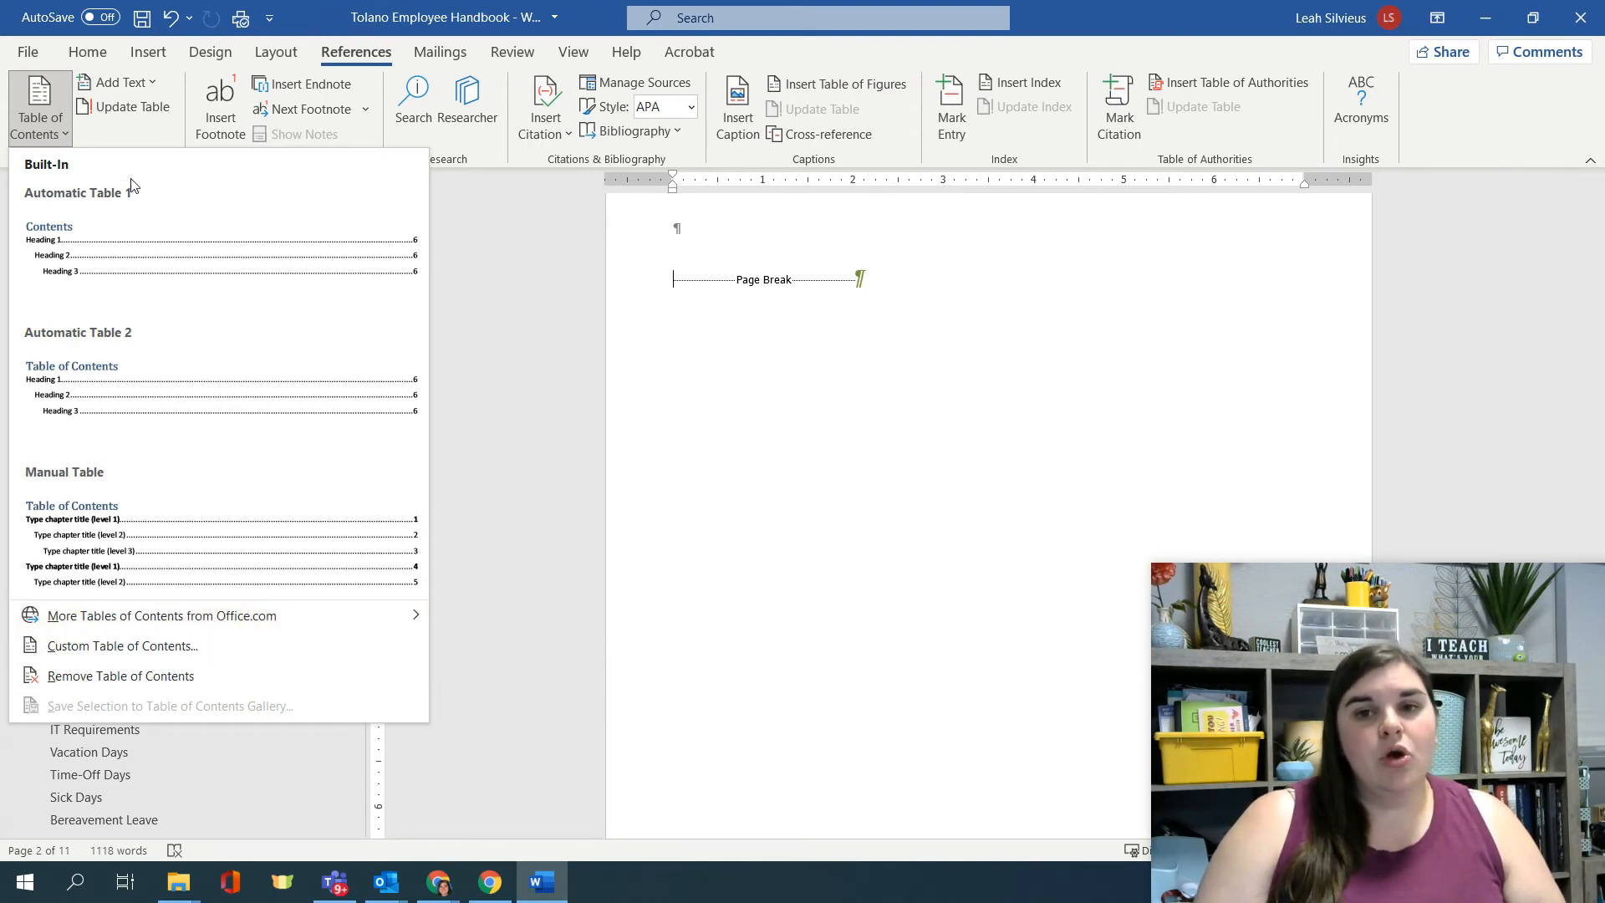
left_click(129, 234)
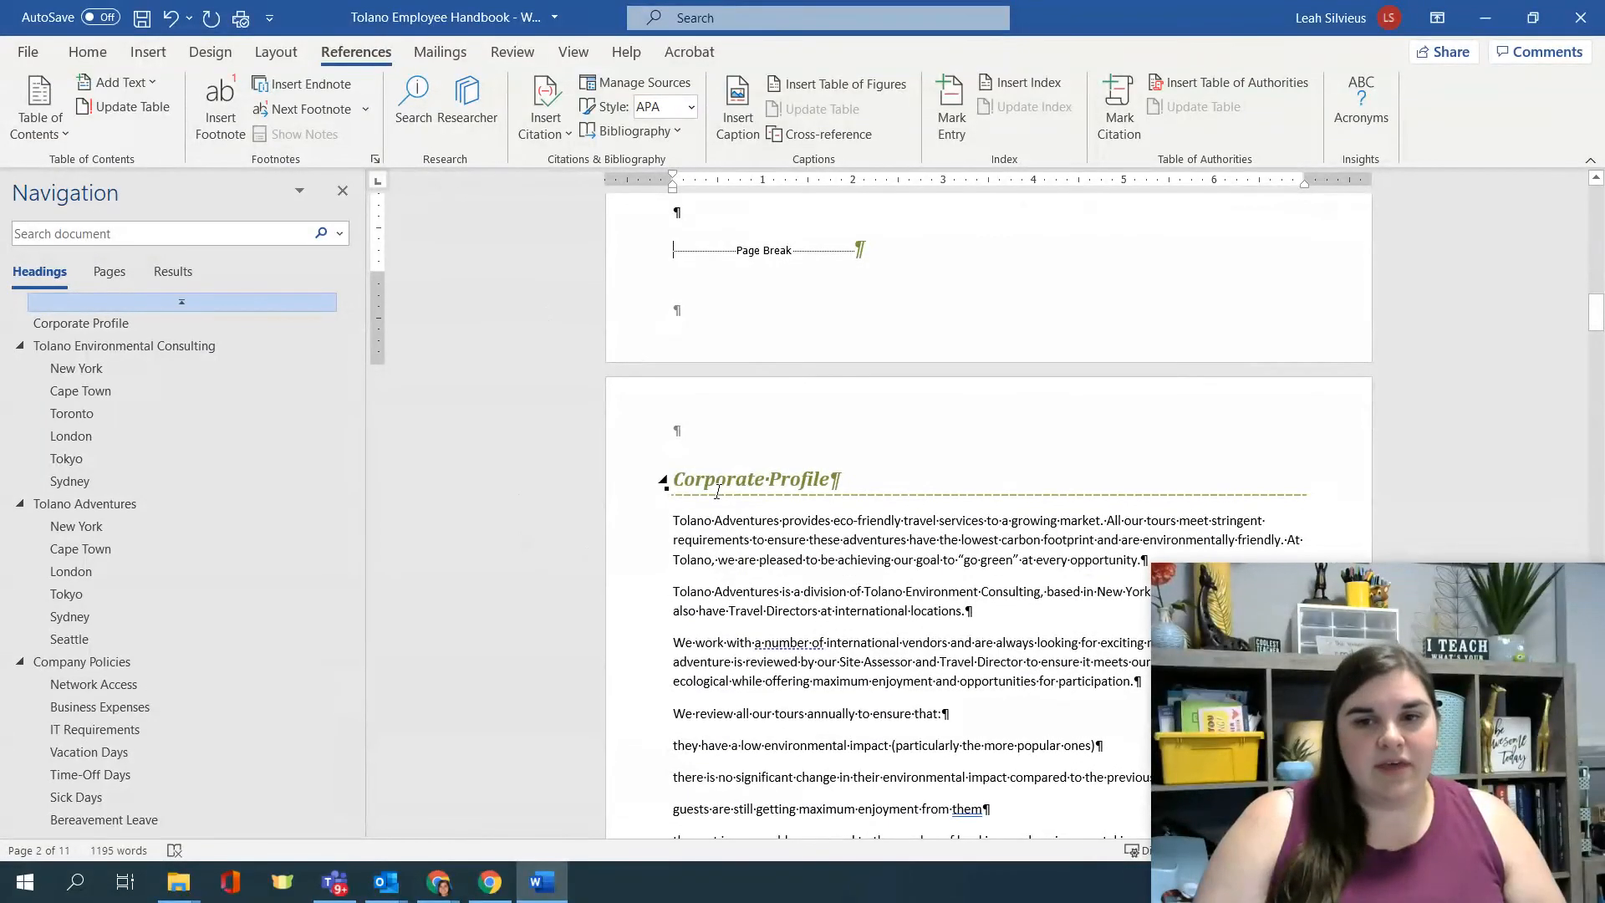
- Follow the Corporate Profile link in the inserted table of contents to its section
scroll(702, 413, "down", 3)
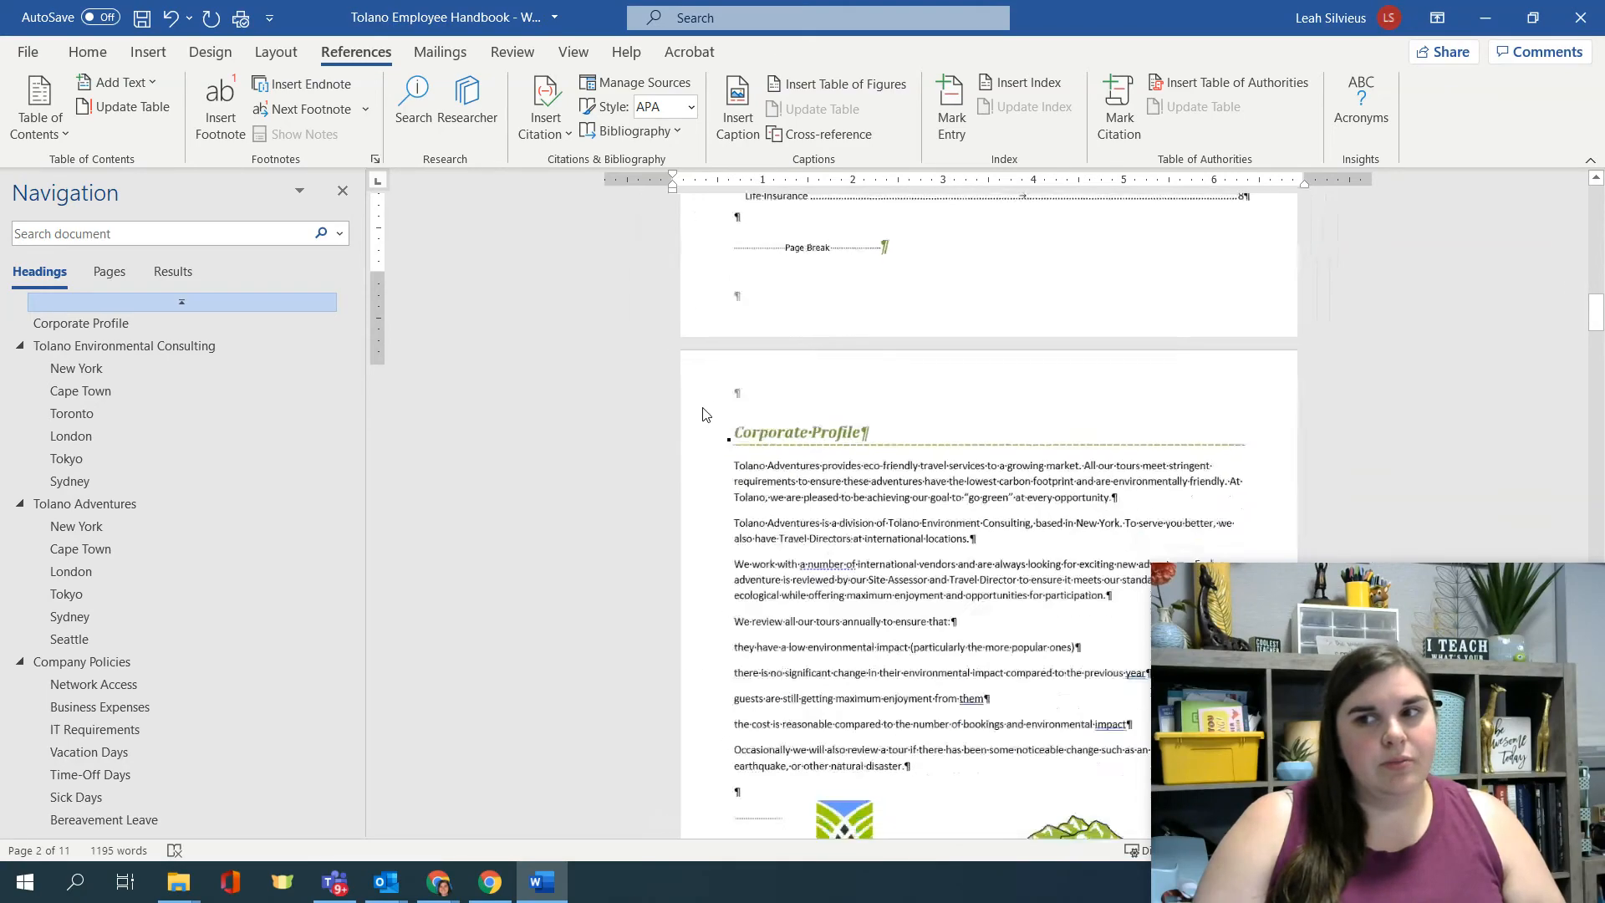
scroll(992, 535, "up", 4)
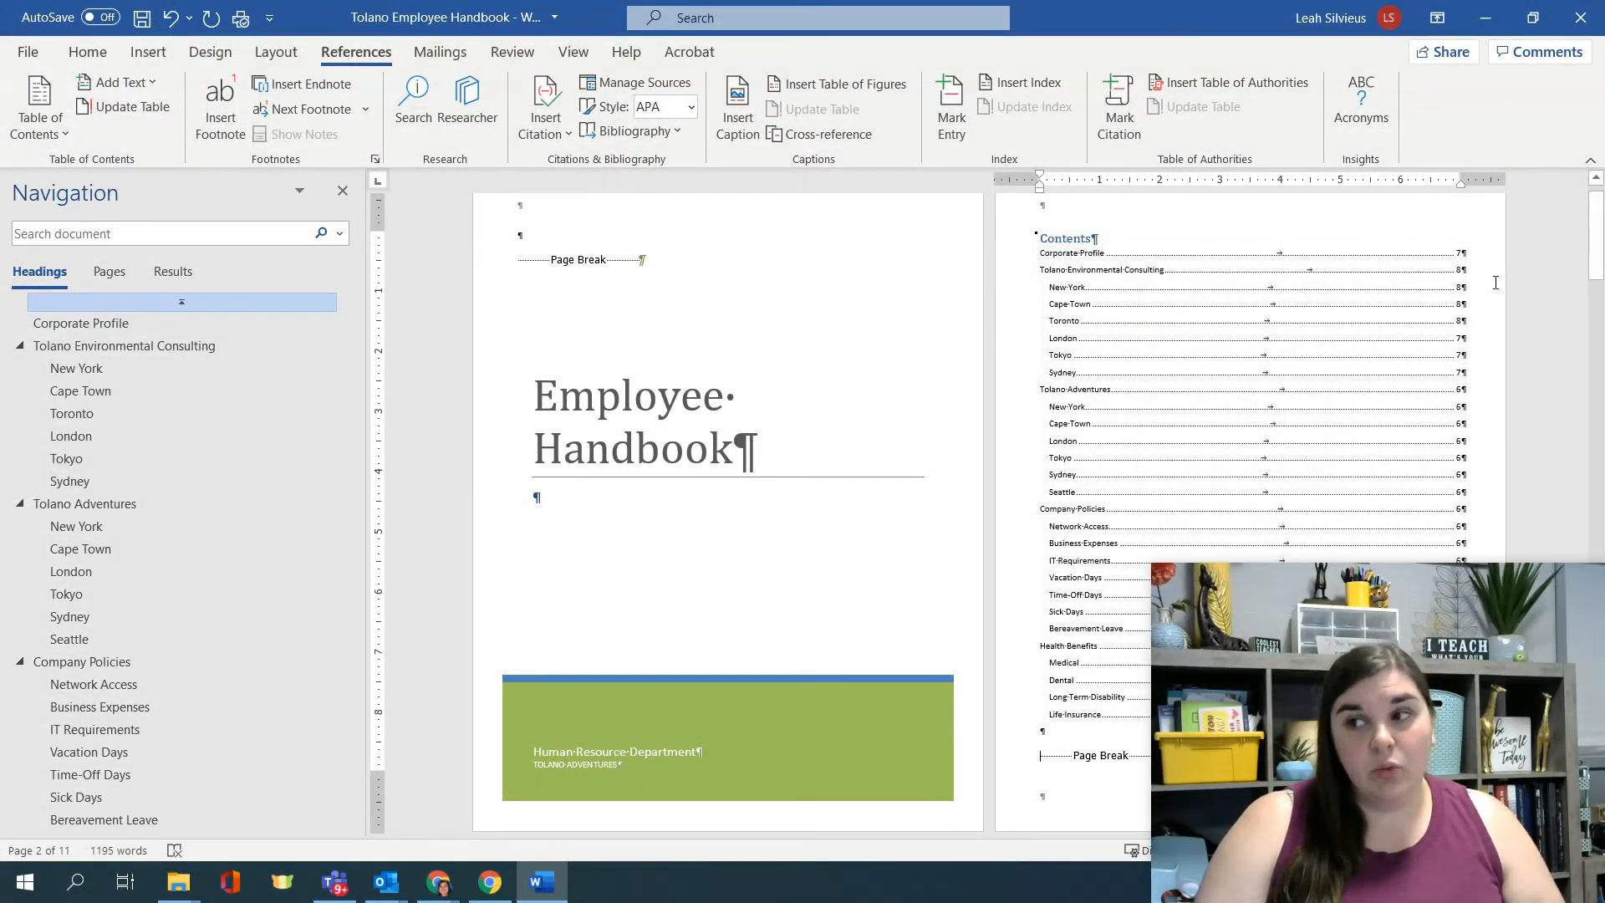
left_click(1470, 277)
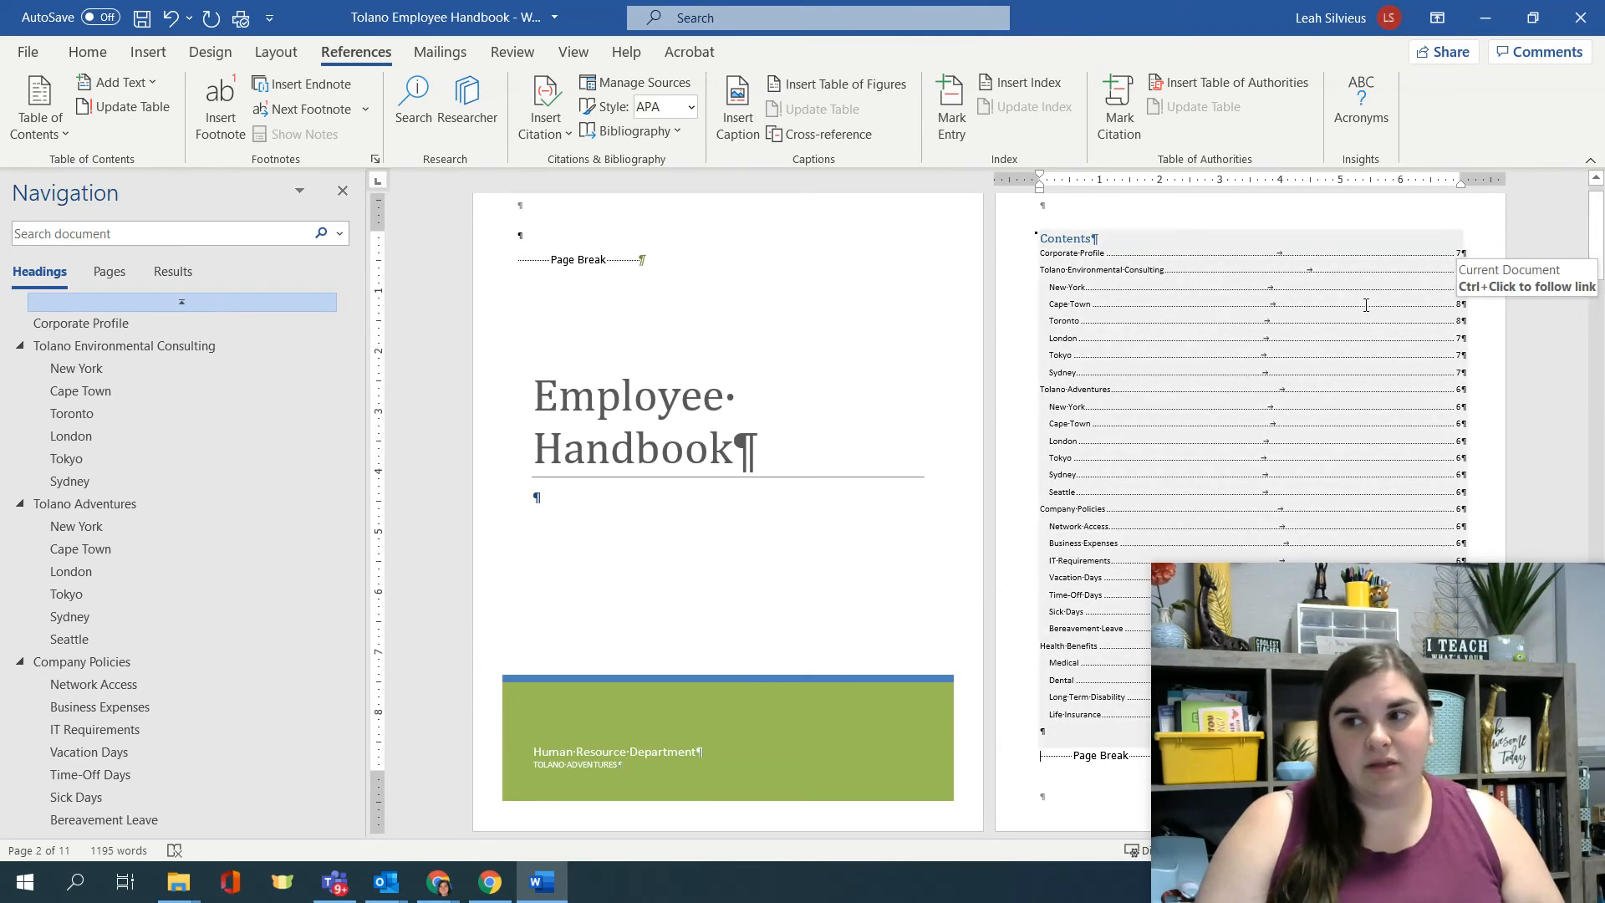
scroll(1355, 305, "up", 5)
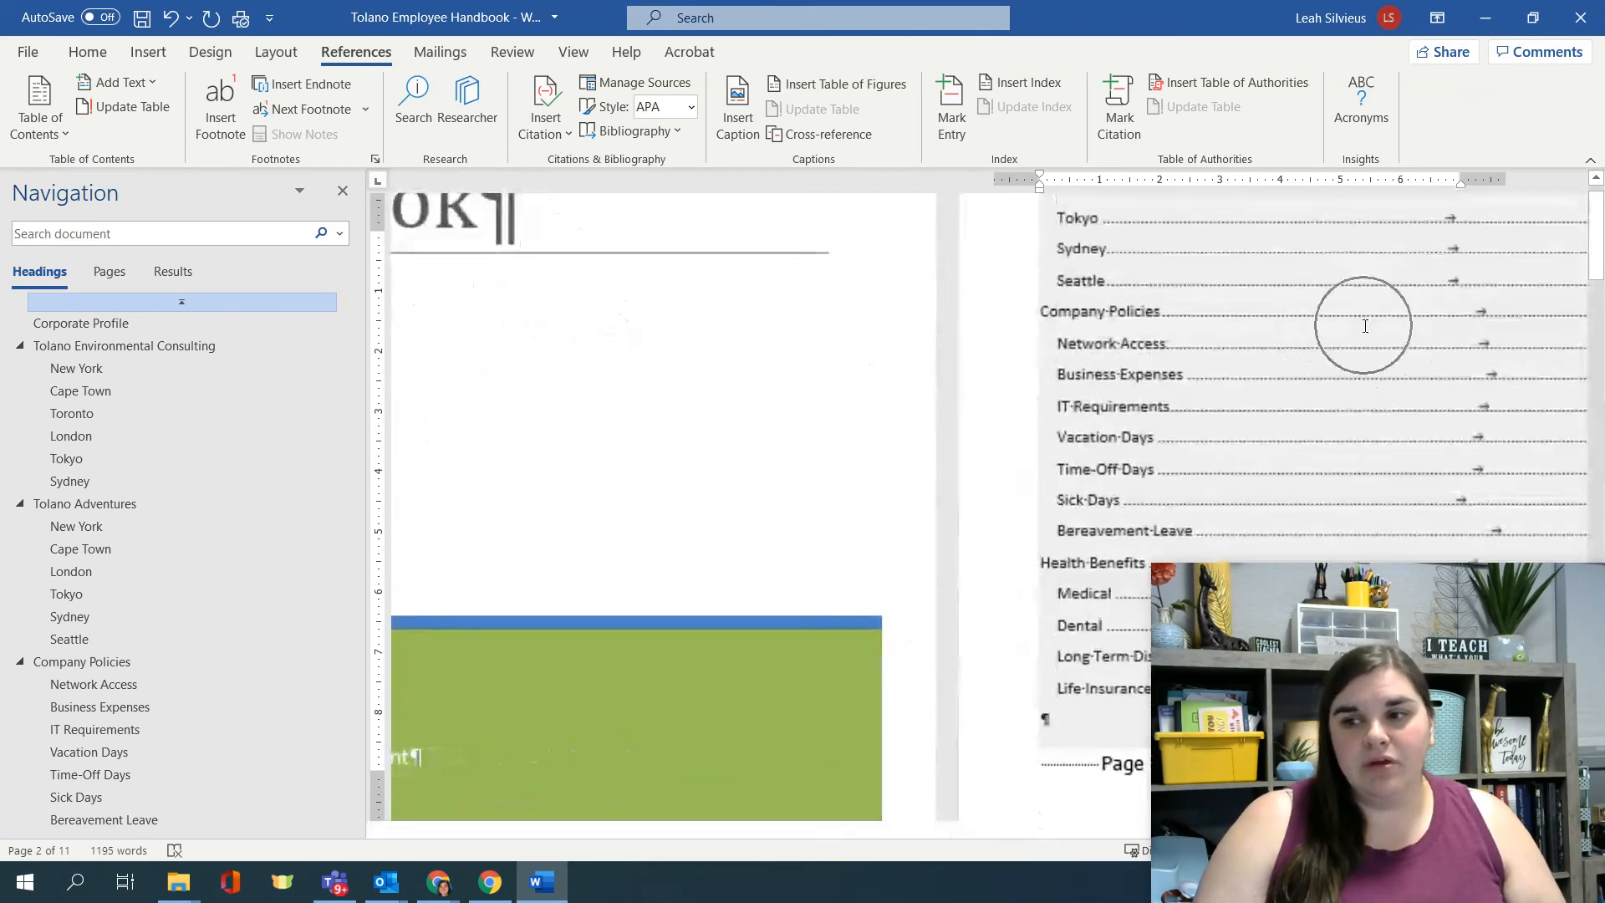
scroll(1287, 393, "up", 1)
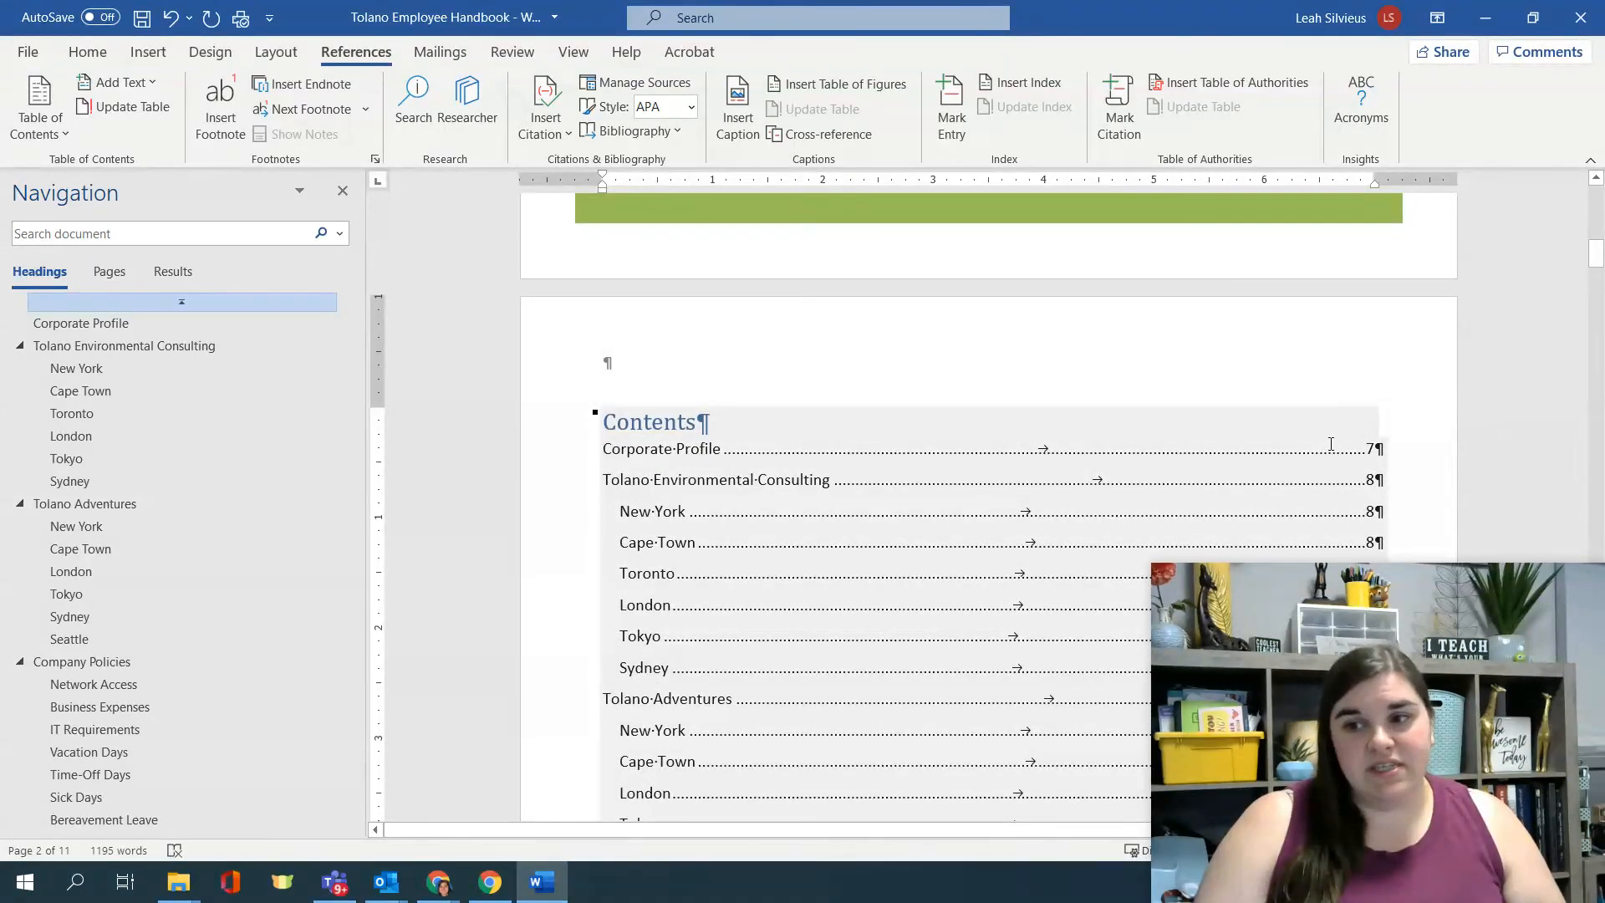
left_click(1331, 444)
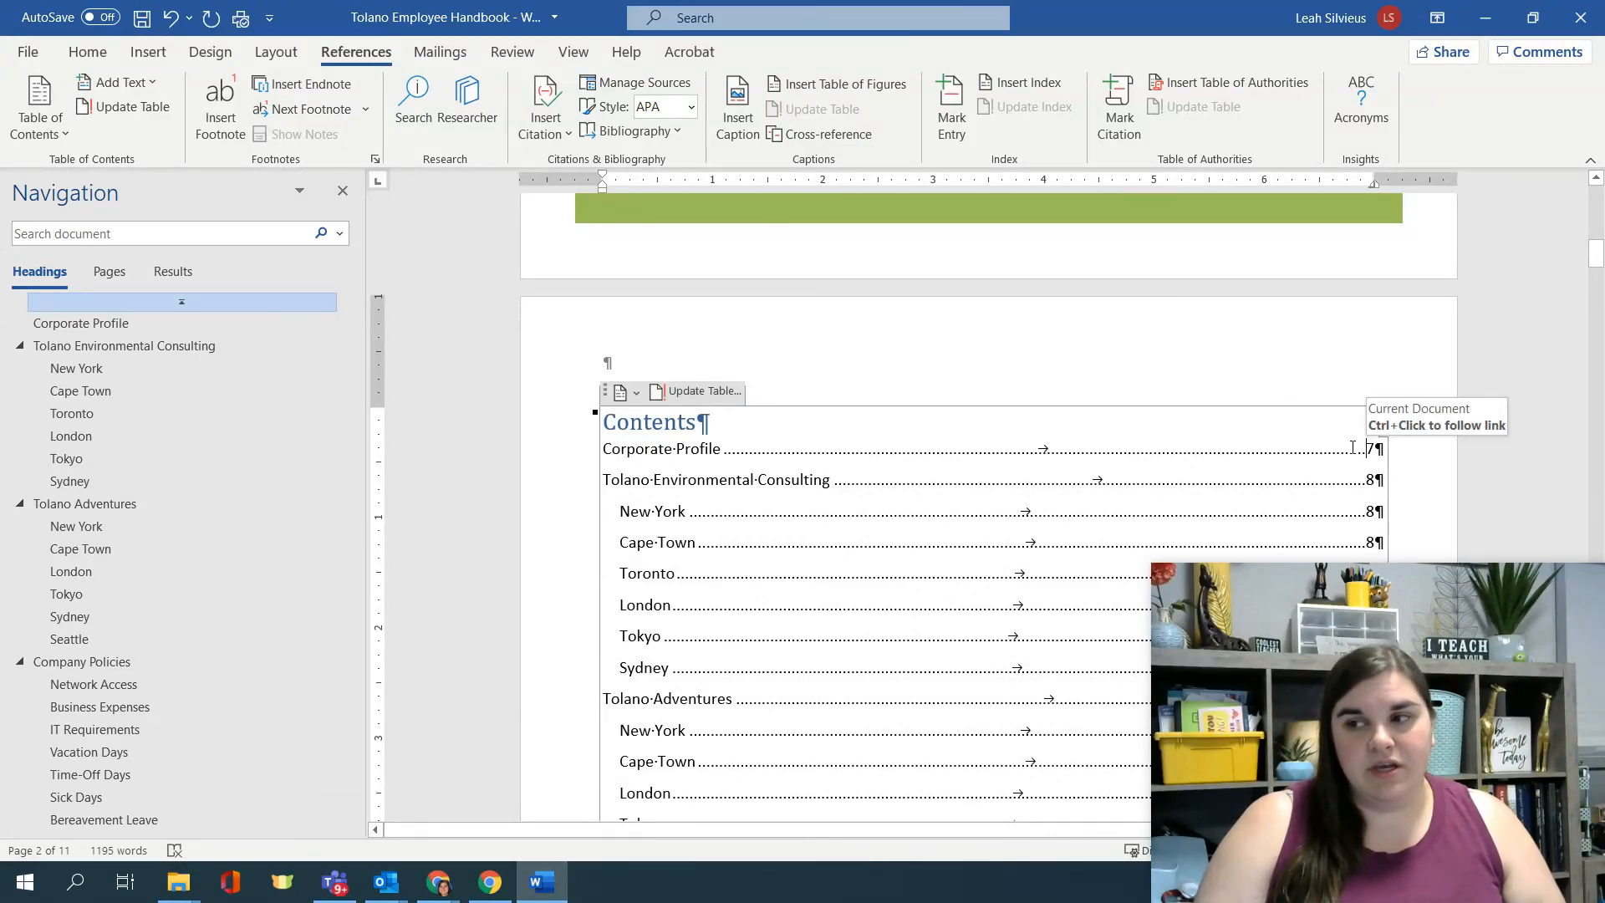
left_click(1352, 447, "ctrl")
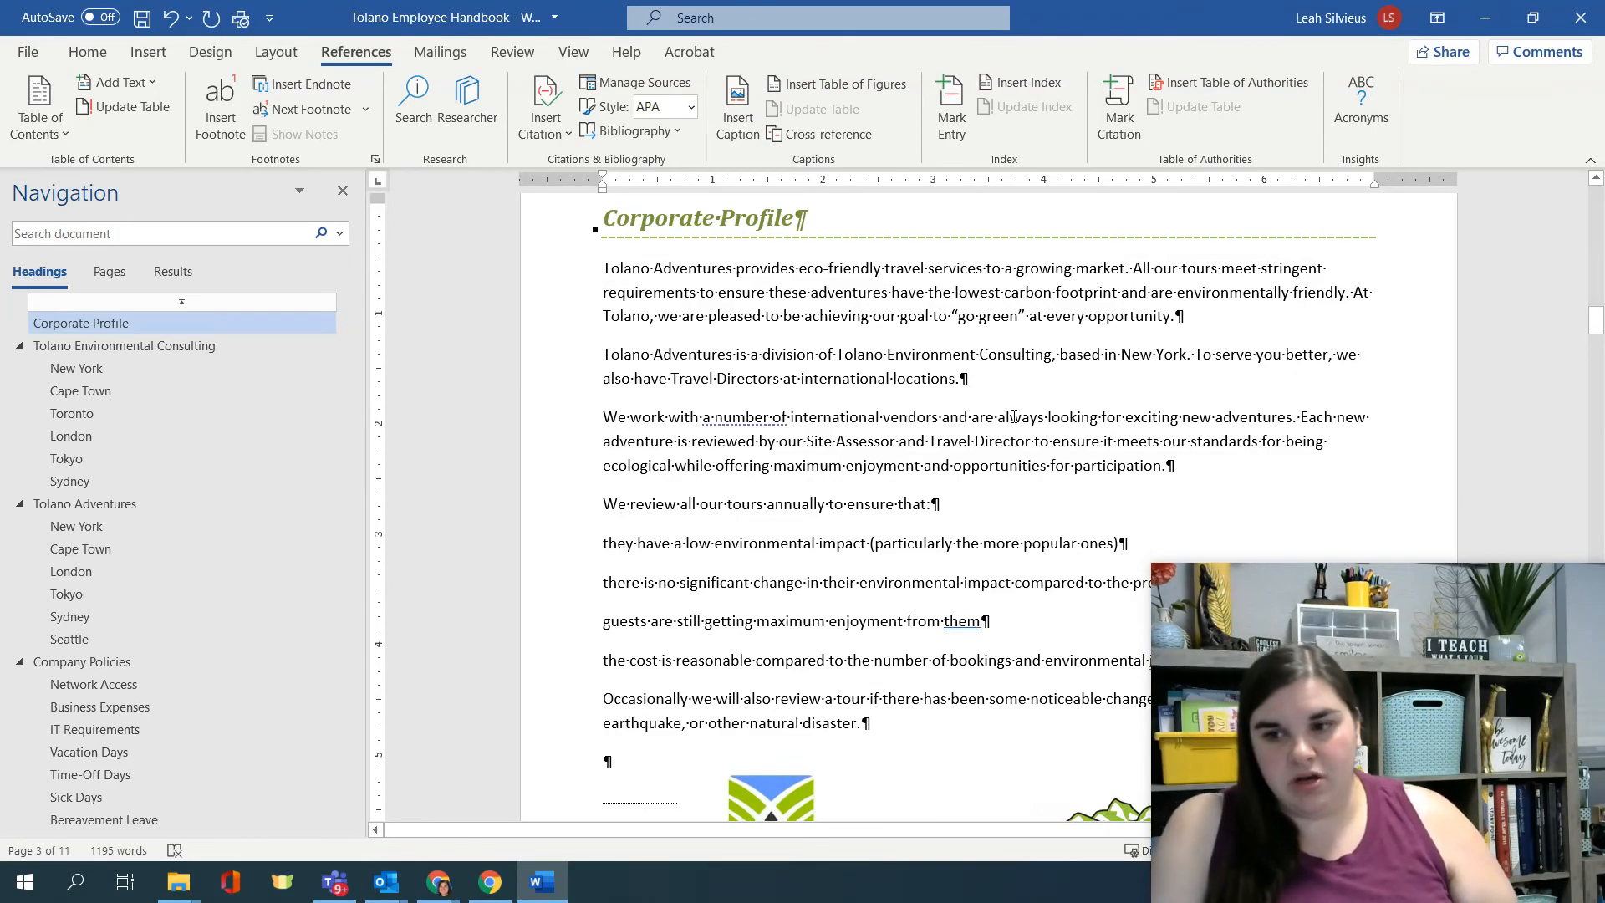
- Return to the table of contents and review the page numbers listed for its headings and subheadings
scroll(686, 398, "up", 10)
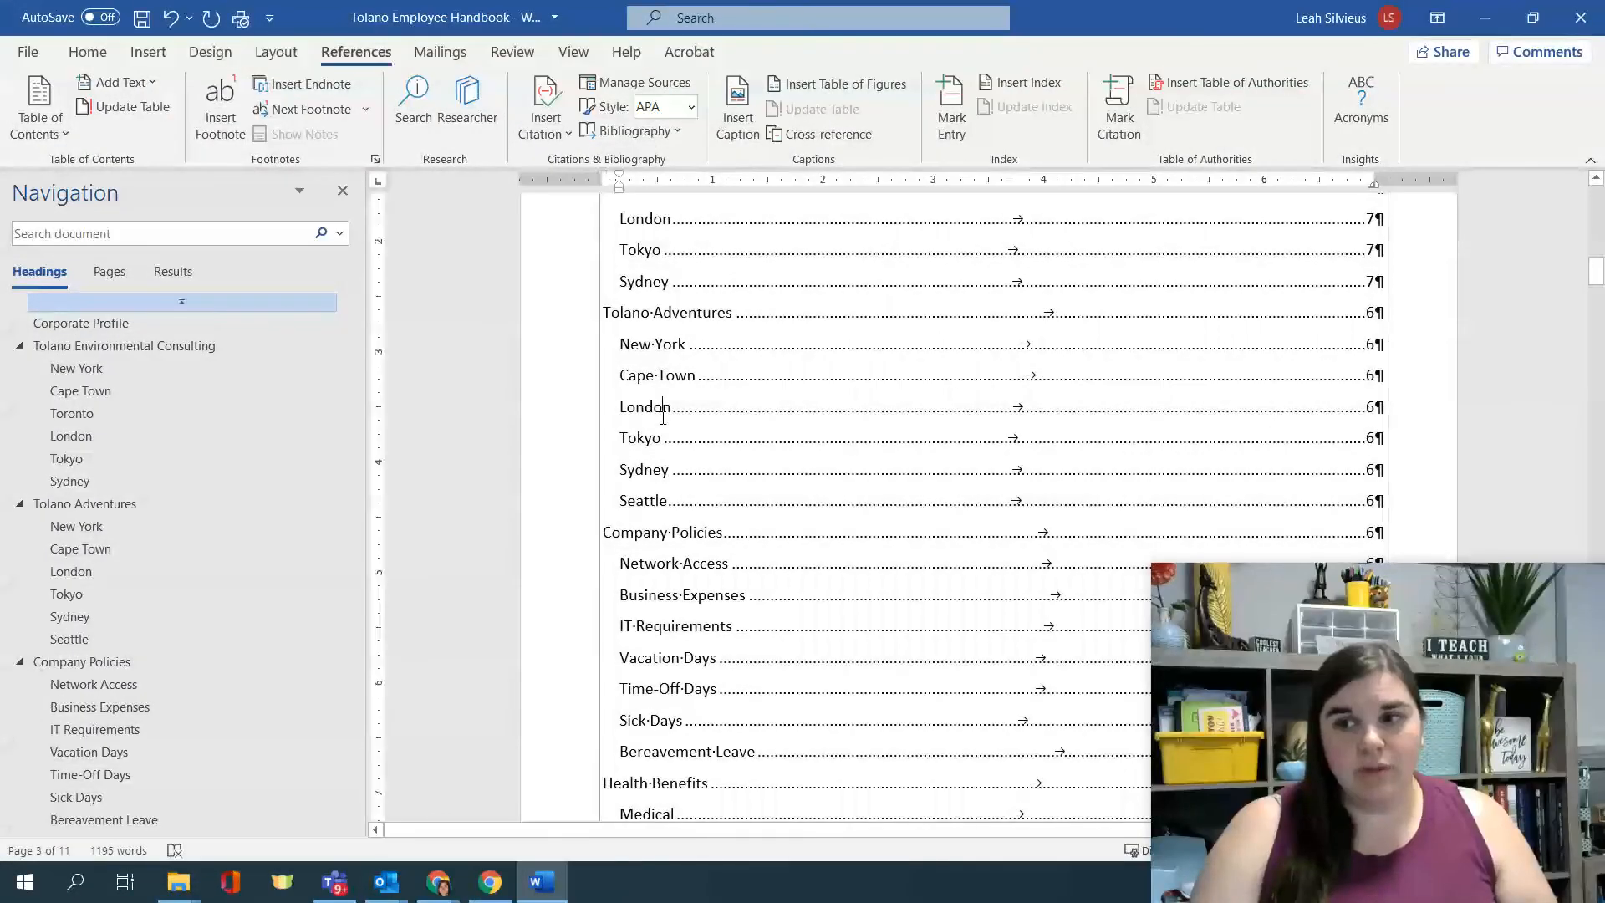
scroll(661, 409, "up", 3)
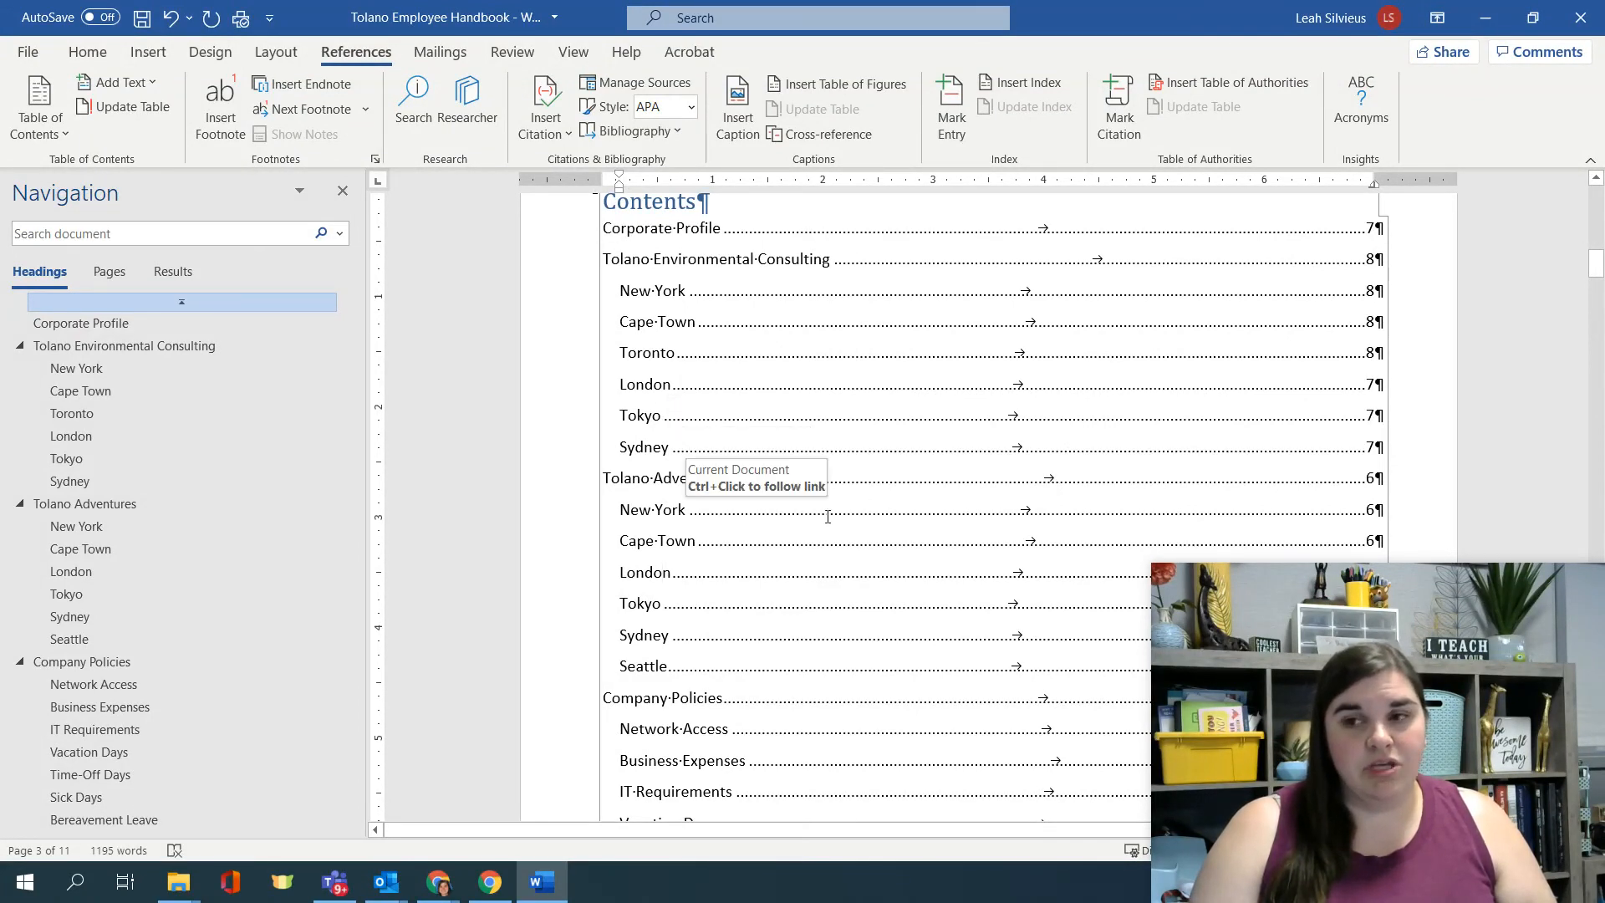
scroll(828, 516, "up", 2)
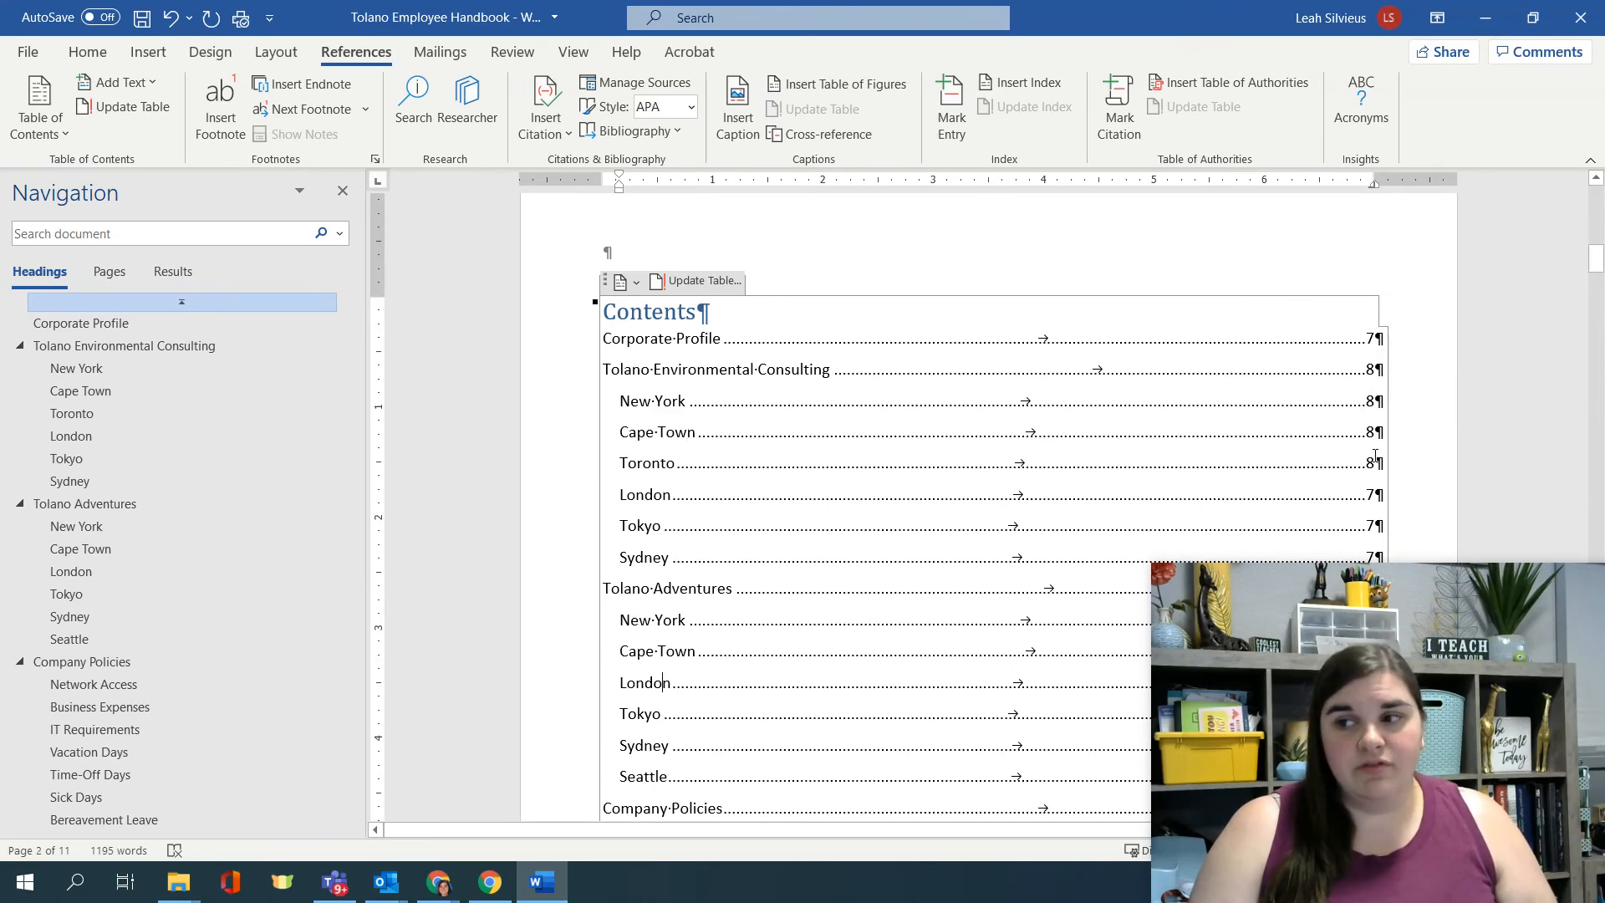
scroll(668, 418, "down", 15)
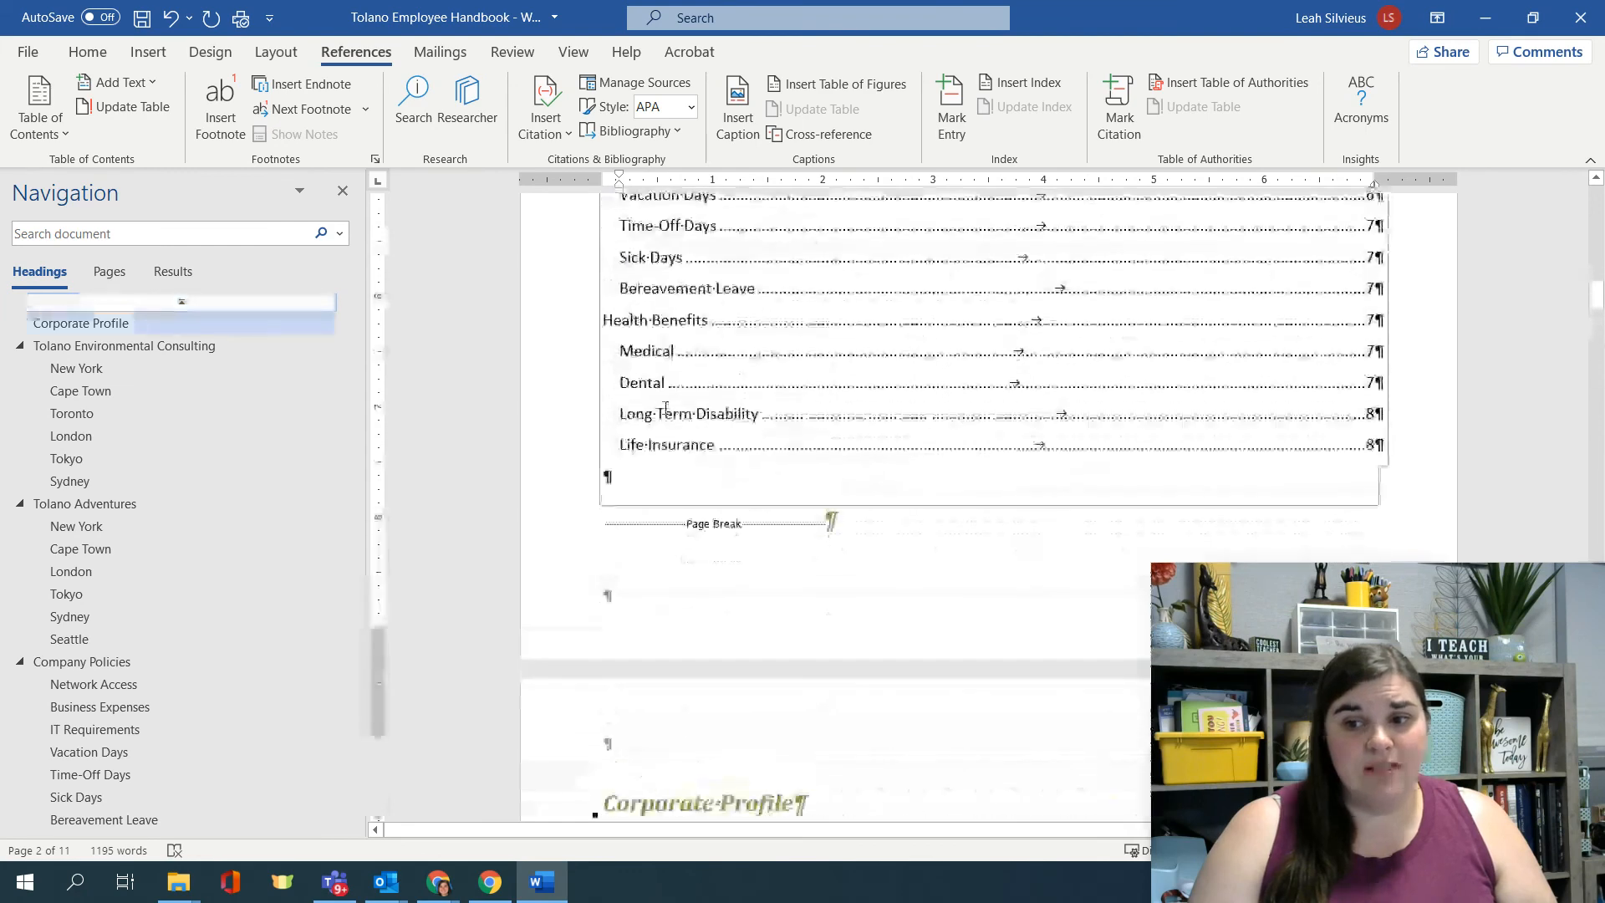
scroll(668, 418, "up", 5)
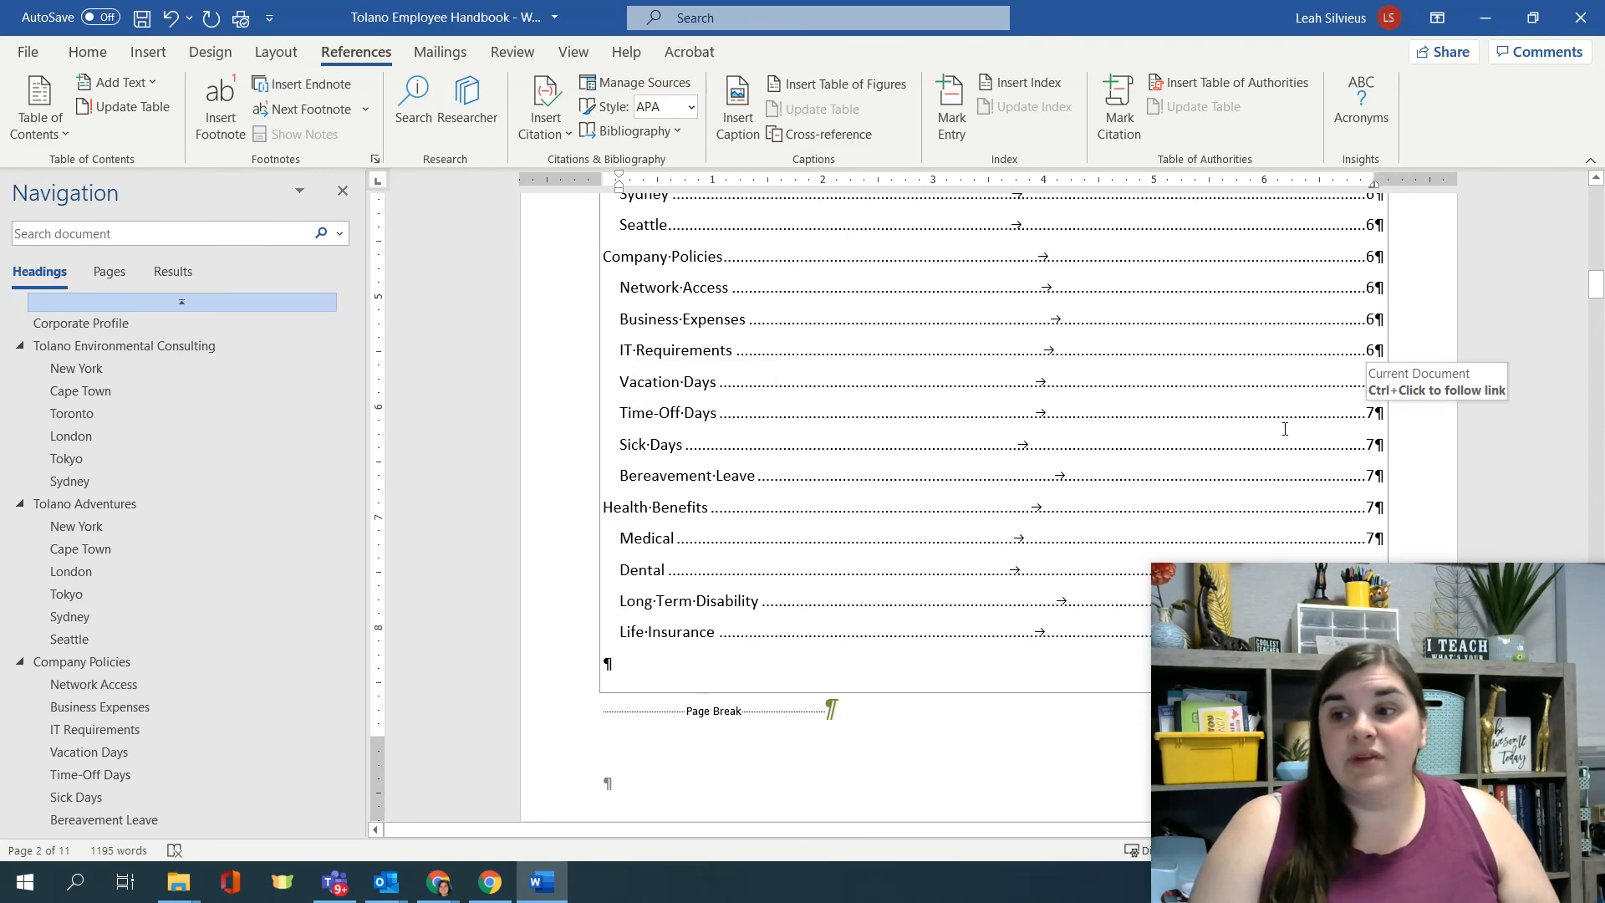
scroll(1285, 428, "up", 5)
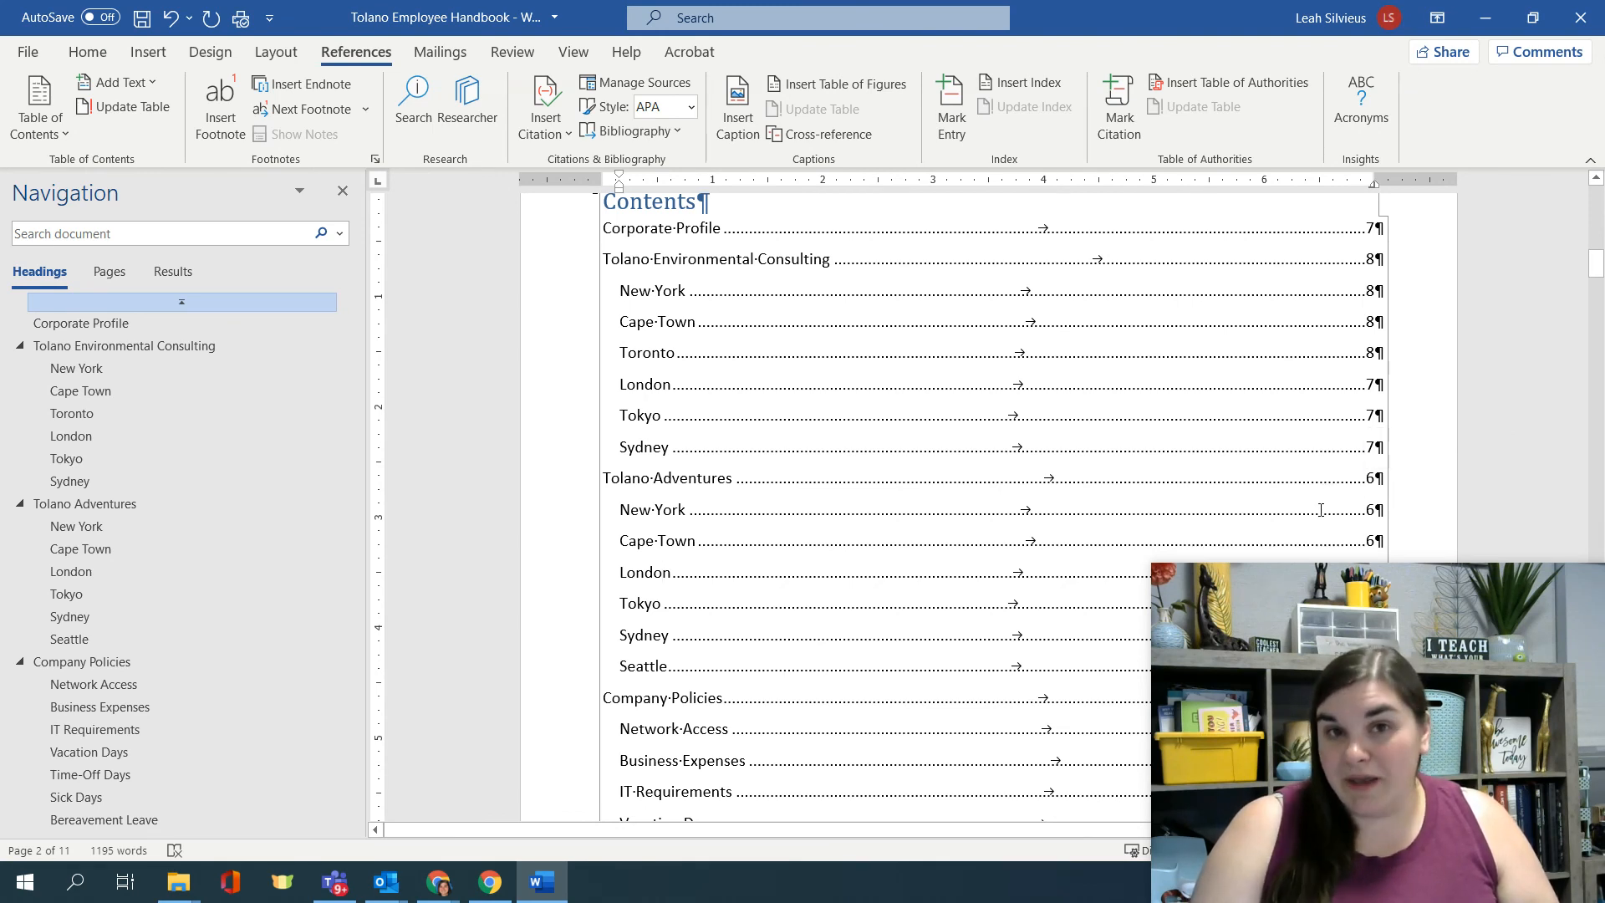
scroll(1116, 450, "up", 3)
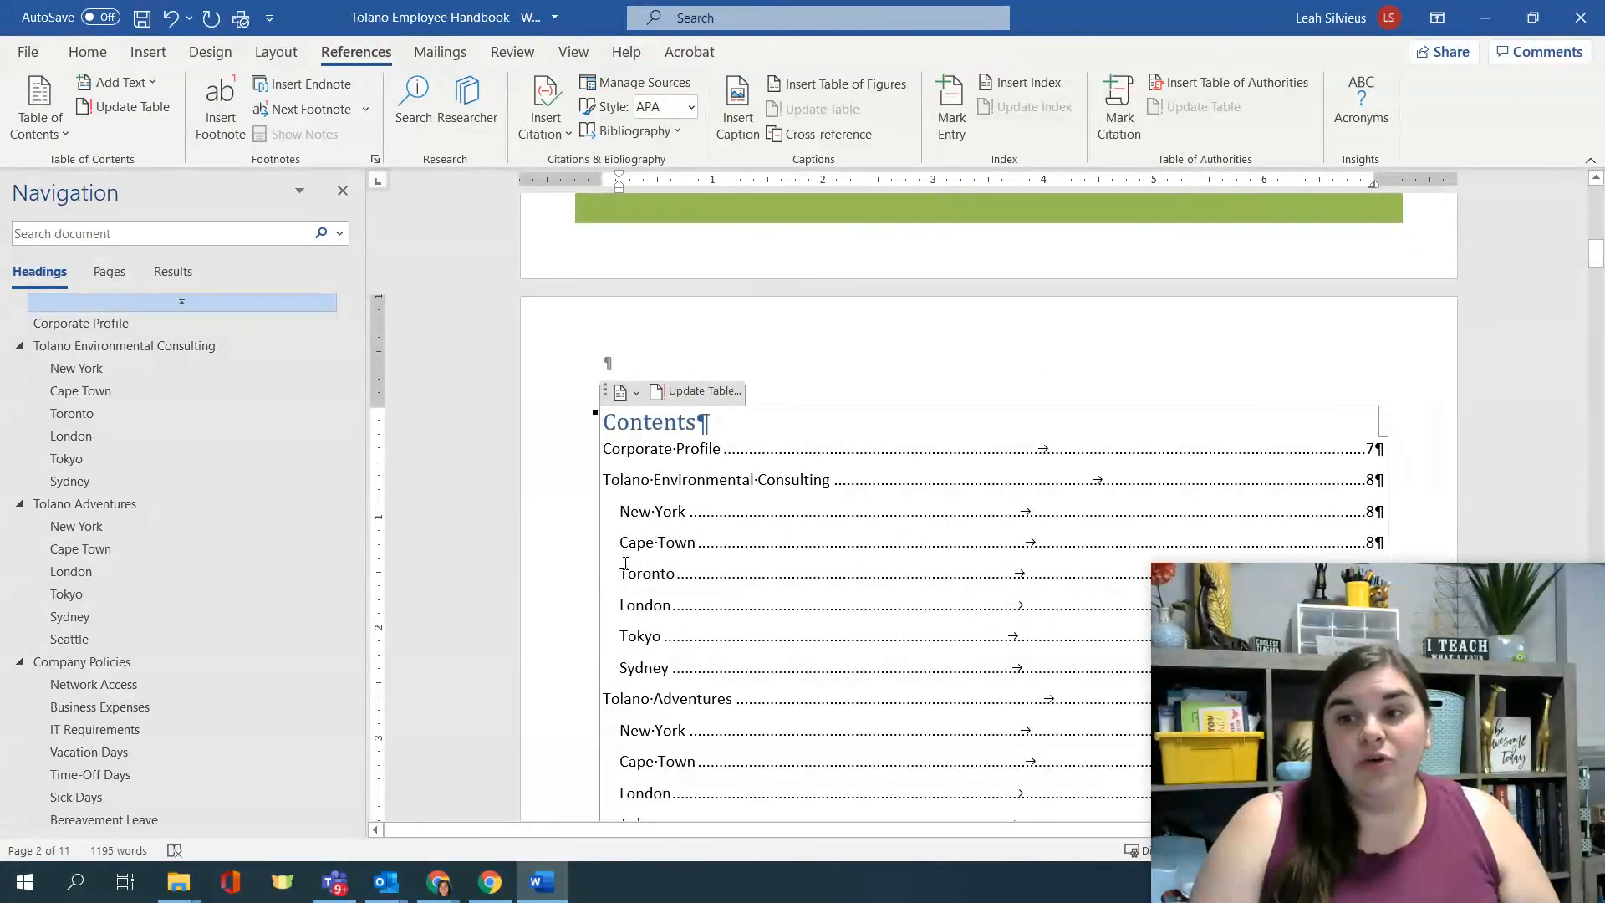